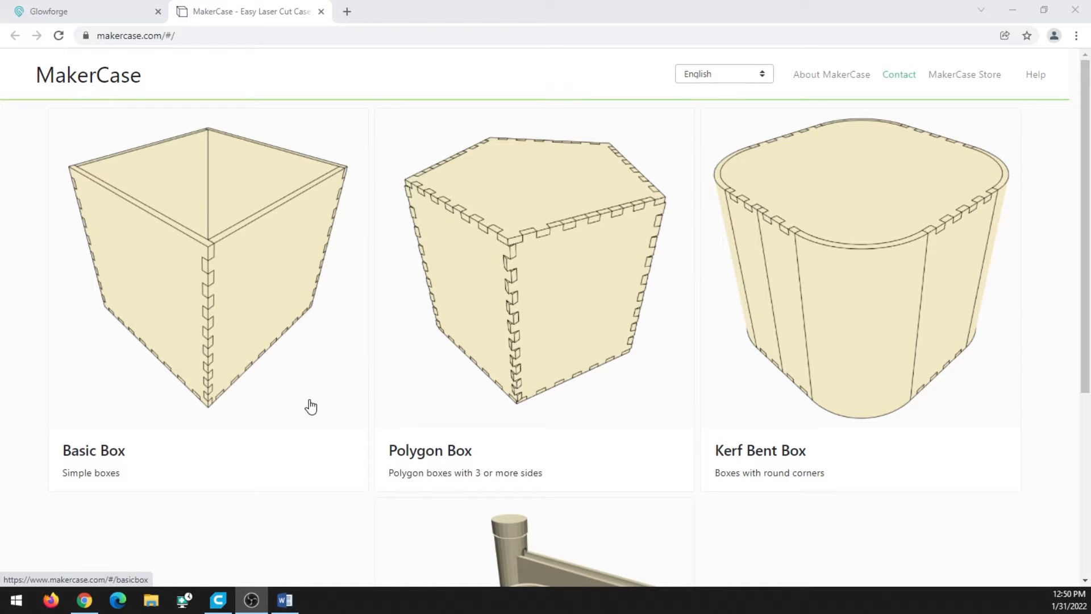
Open the Basic Box generator and set the box's width, height and depth to 3 inches each
left_click(226, 312)
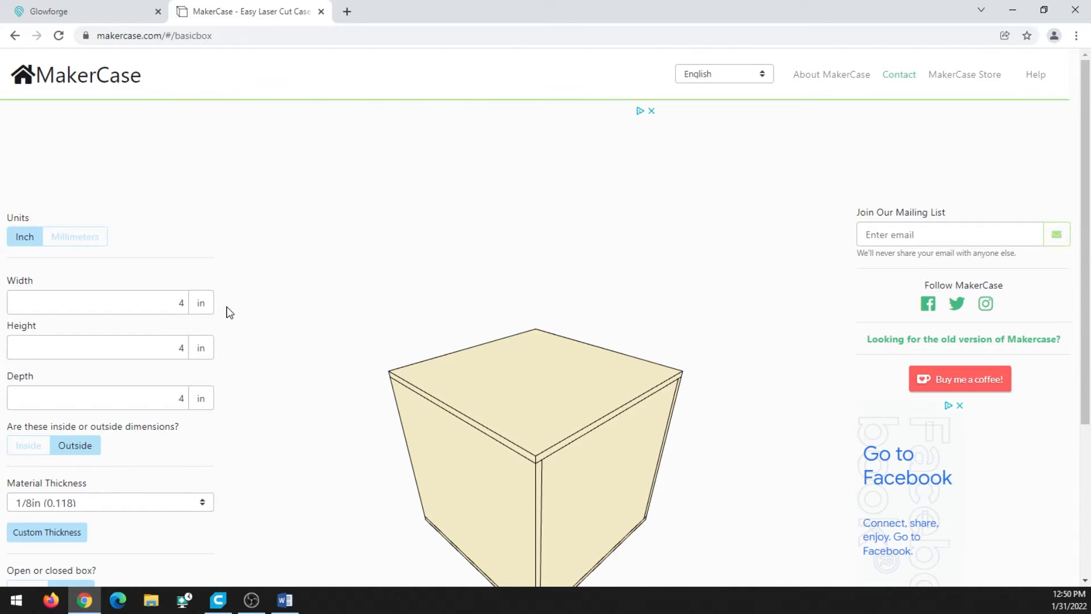
scroll(74, 344, "down", 1)
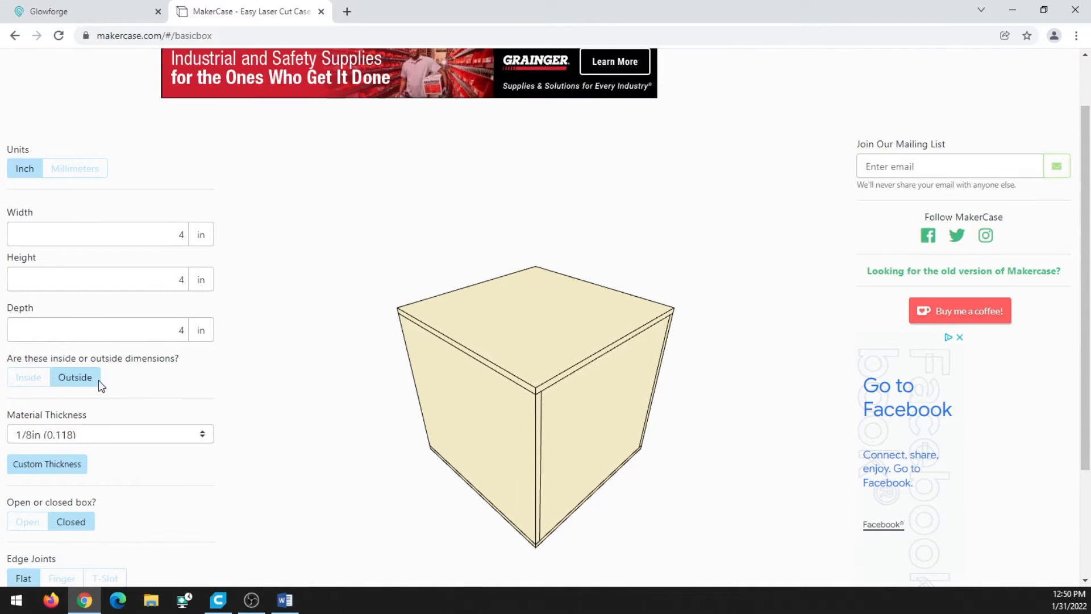
scroll(118, 364, "down", 1)
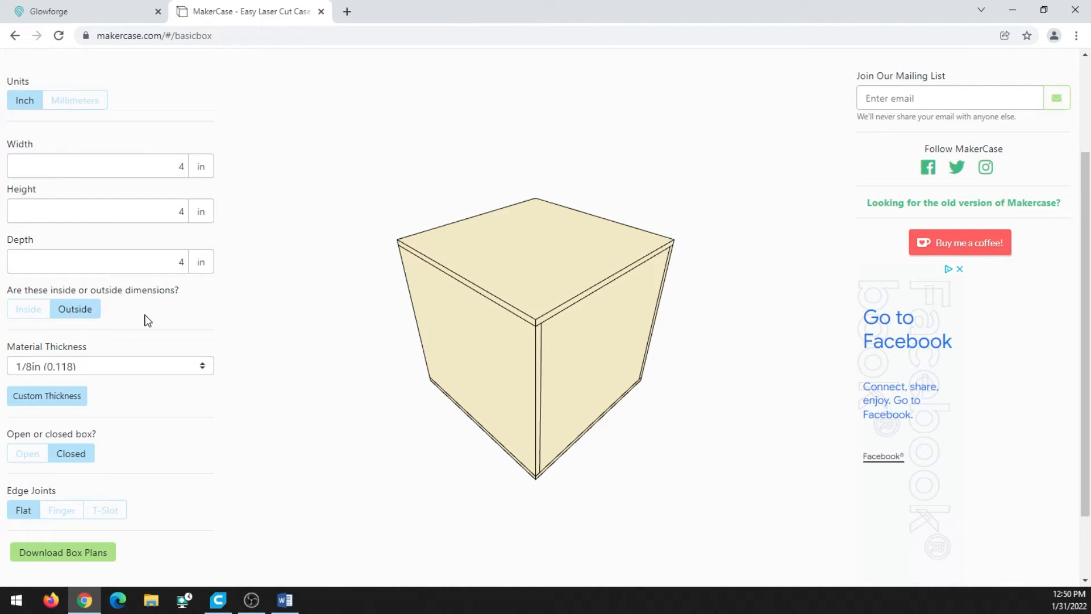
scroll(147, 320, "down", 1)
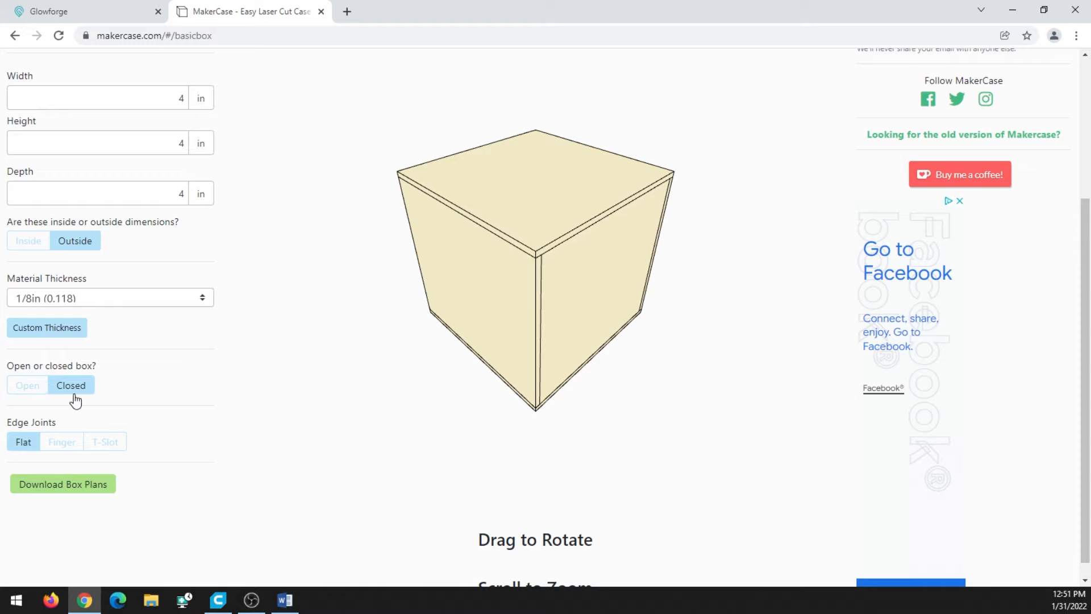
scroll(68, 267, "up", 2)
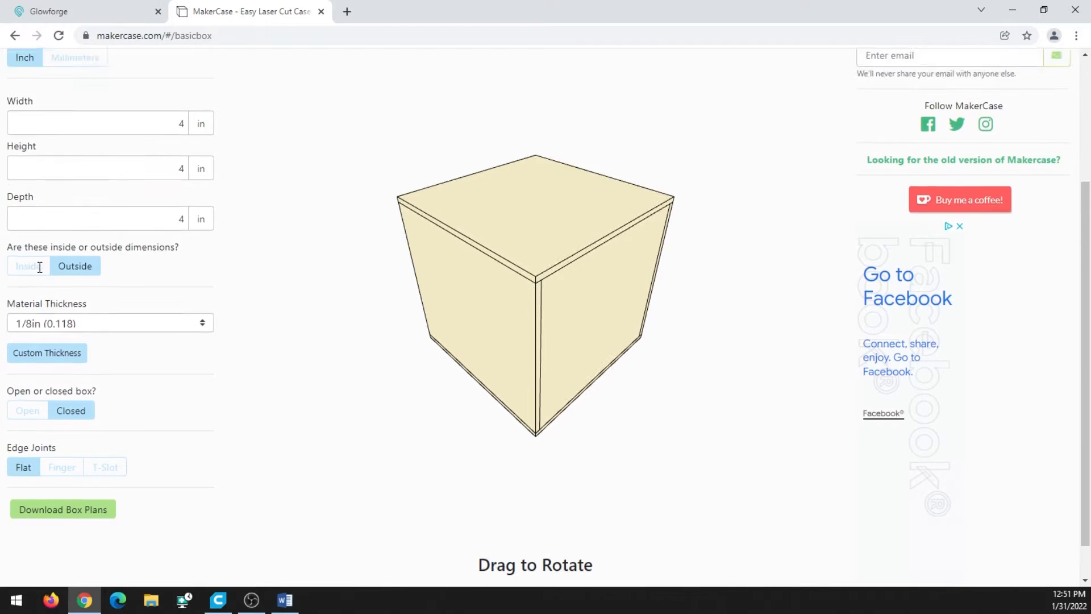
left_click(185, 238)
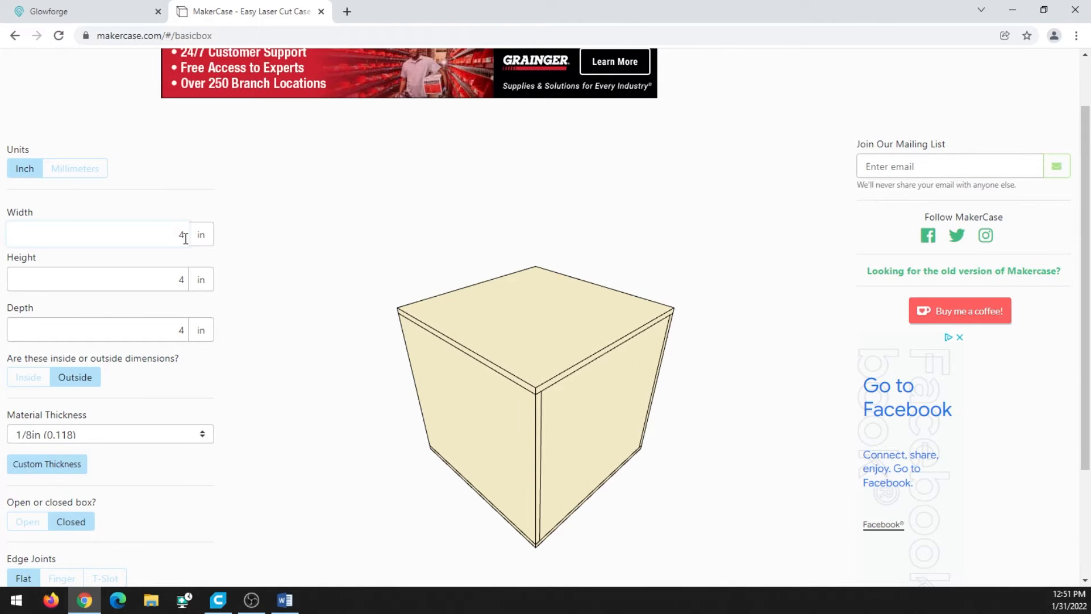
left_click(182, 279)
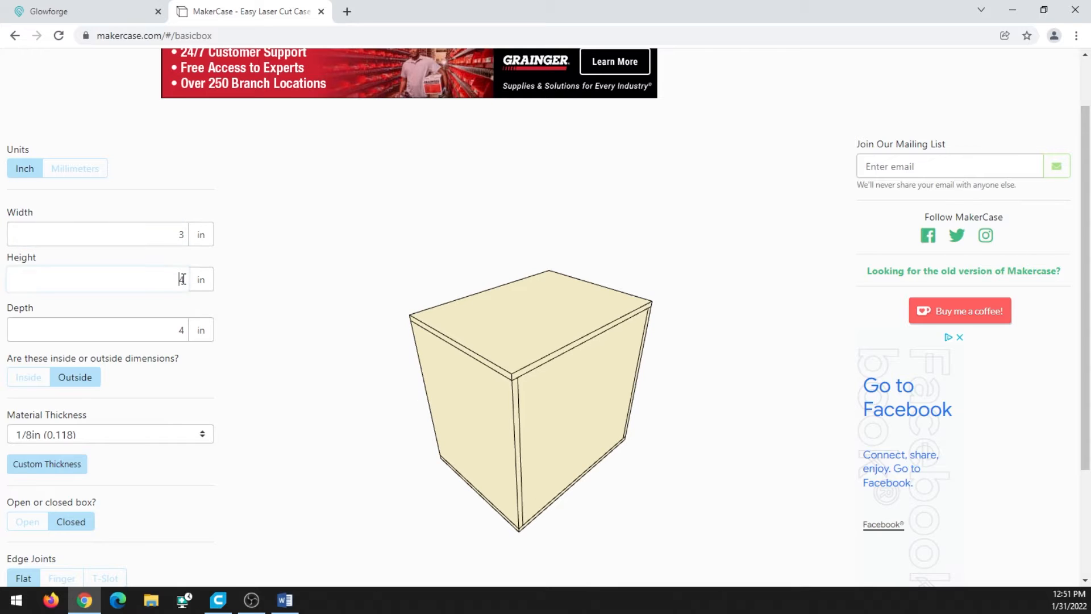
type("3")
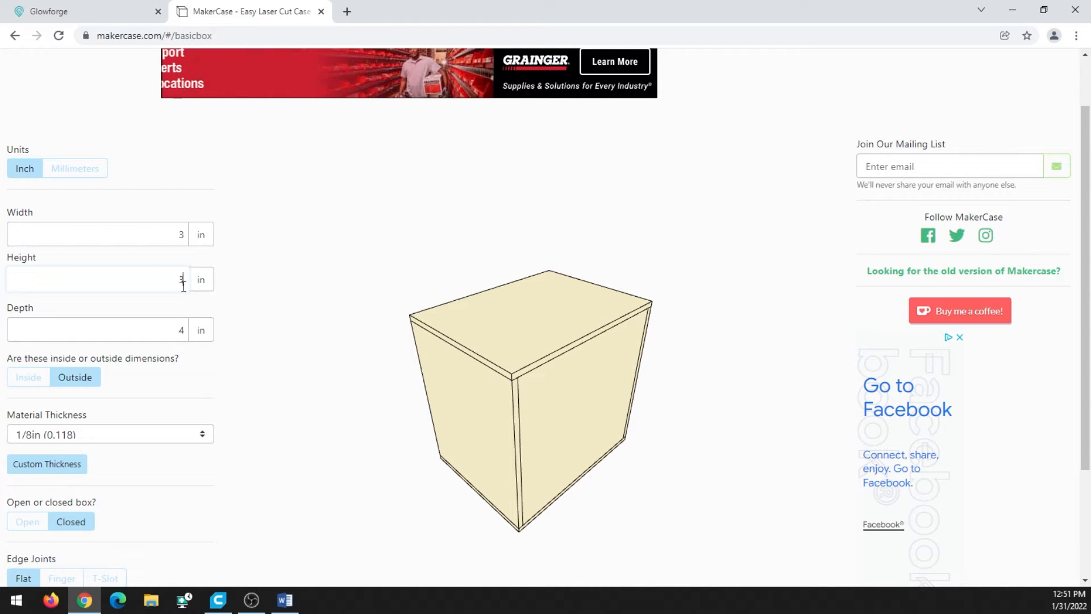
left_click(184, 330)
key("BackSpace")
type("3")
left_click(178, 383)
scroll(176, 382, "down", 1)
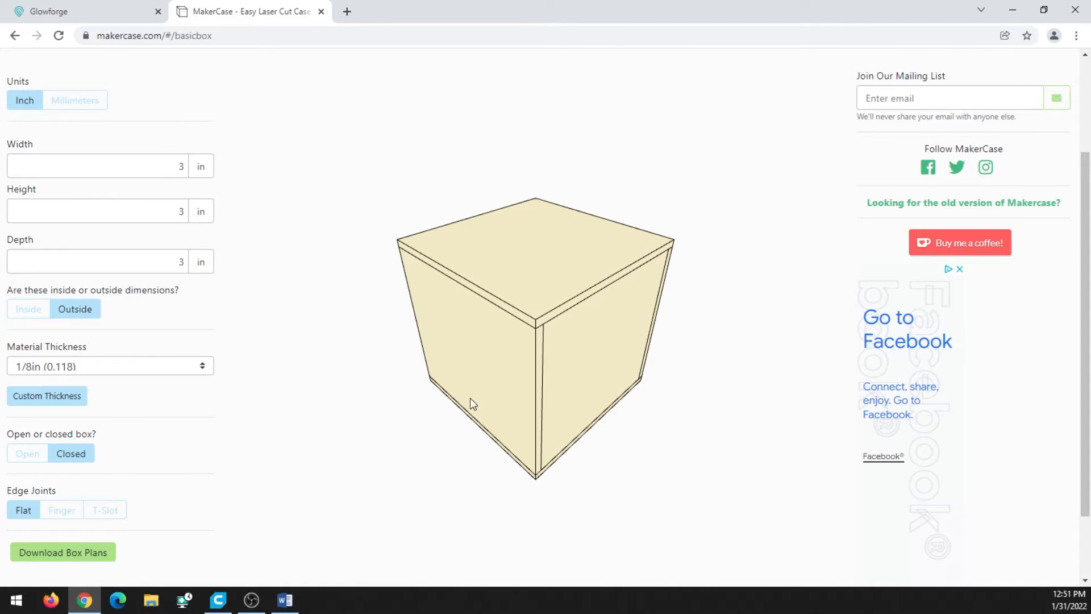
Choose 1/8in (0.118) as the box's material thickness
scroll(177, 357, "down", 1)
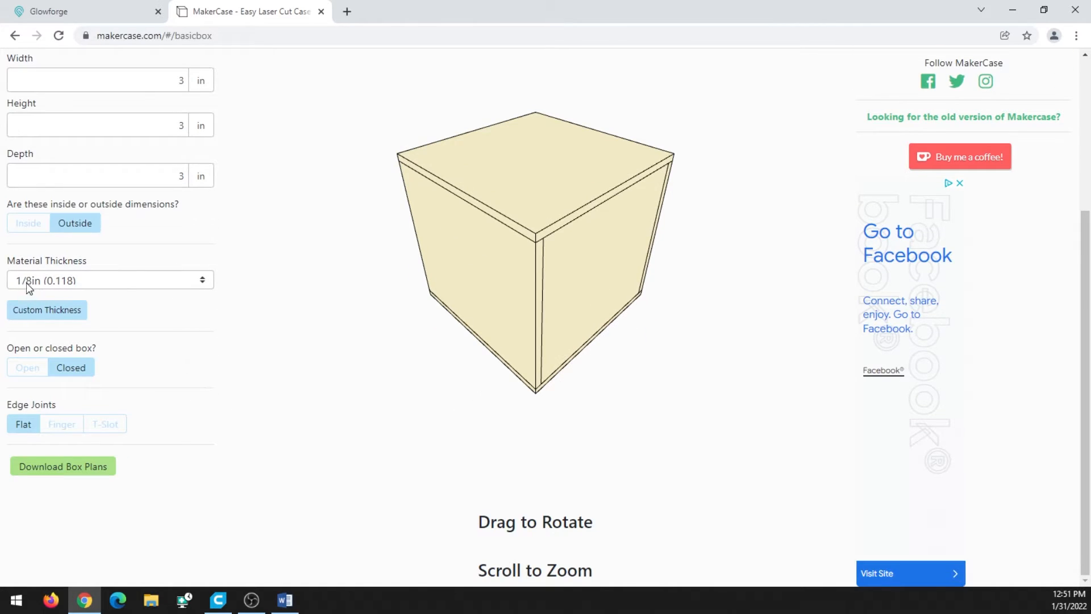
left_click(72, 284)
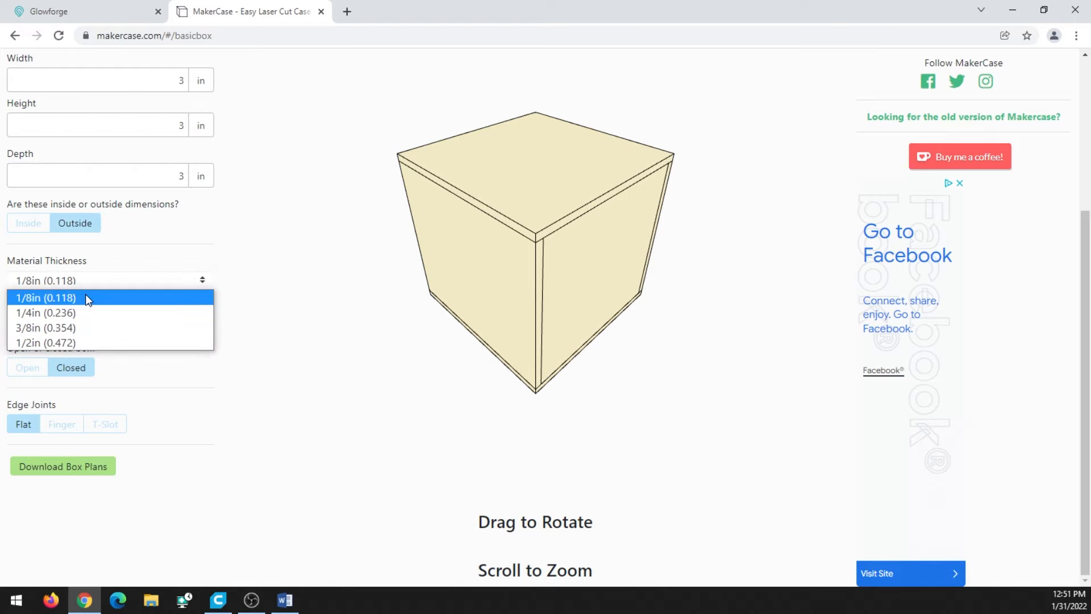
left_click(85, 296)
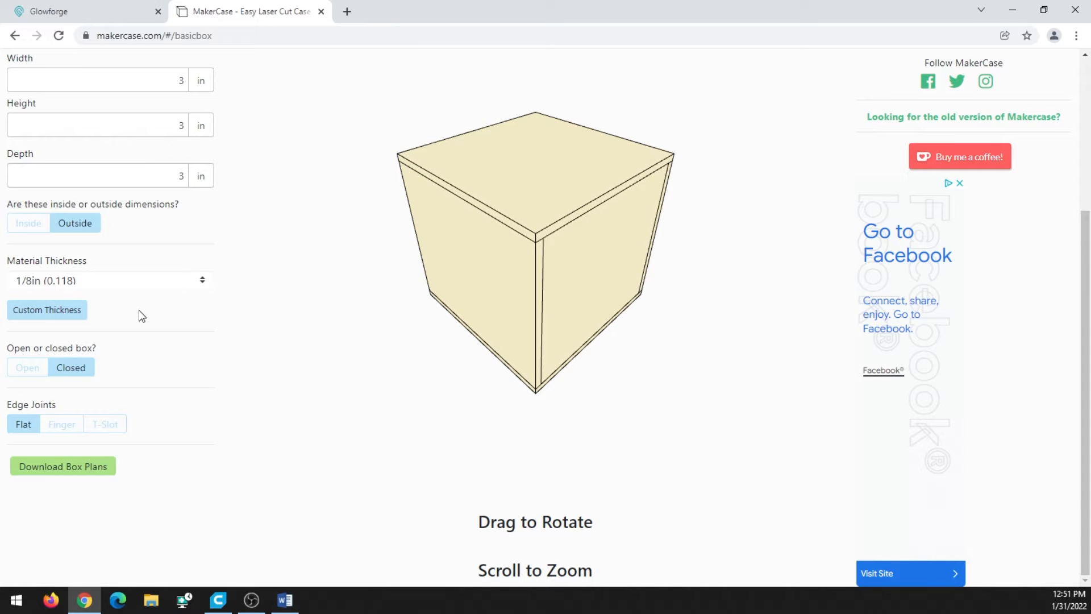
Make the box open and give its edges finger joints with a finger size of about 0.56
left_click(26, 371)
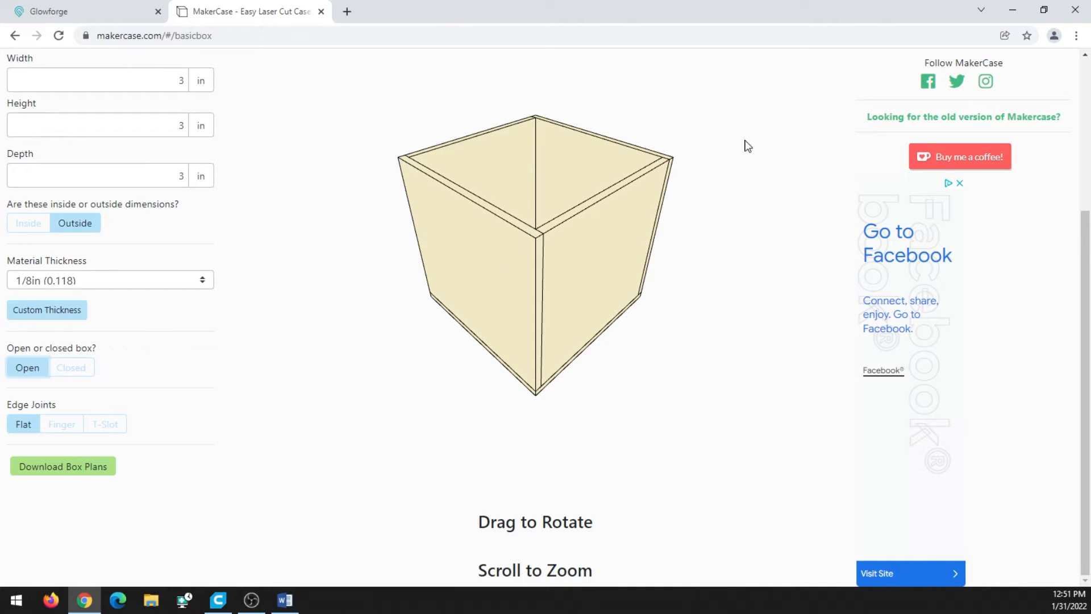
left_click(66, 430)
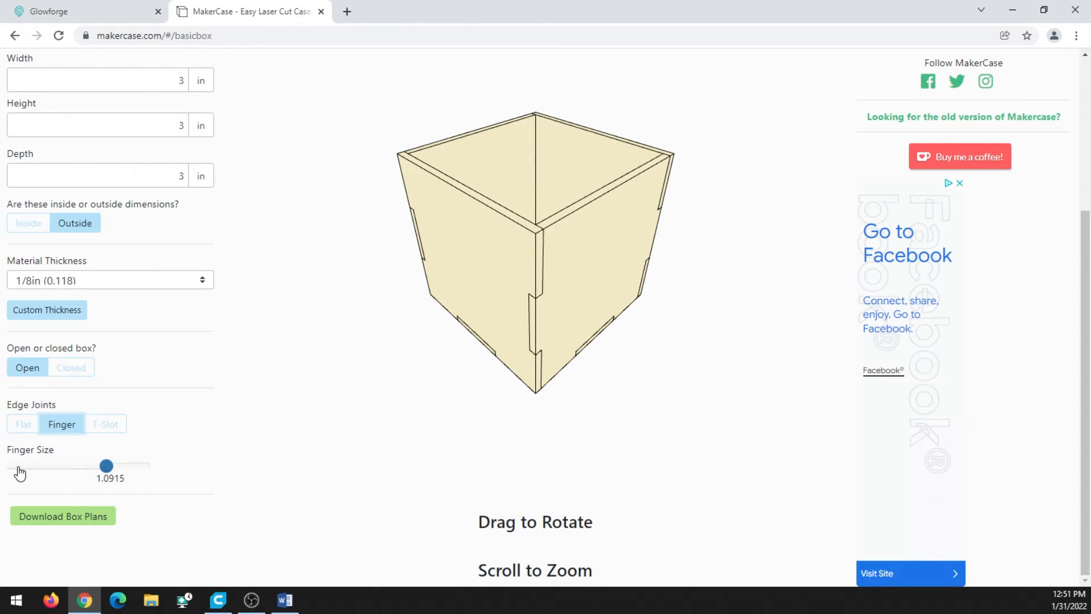
left_click_drag(106, 466, 45, 466)
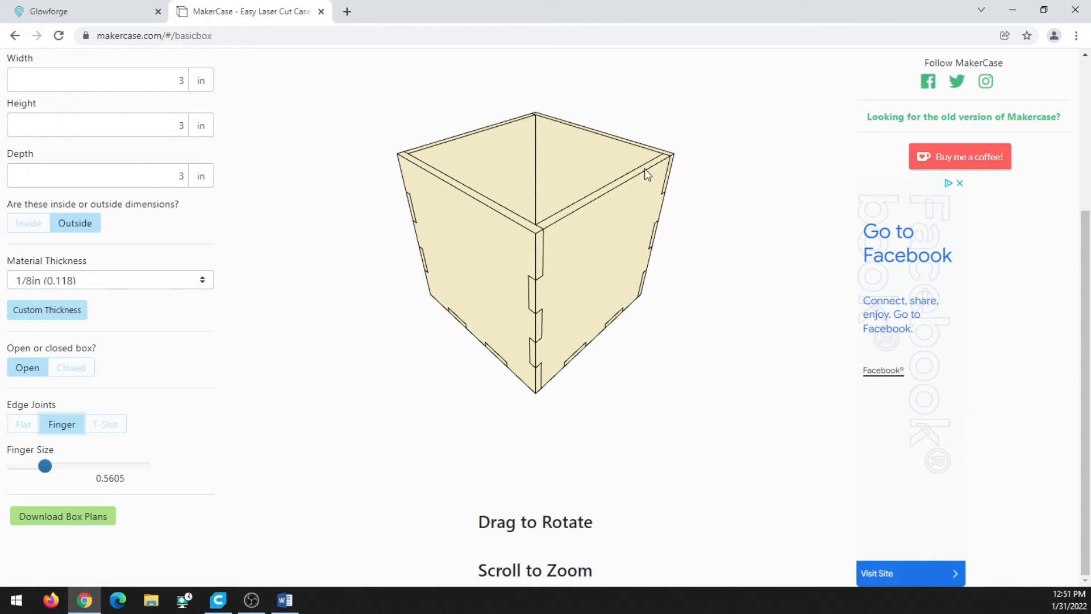
Download the box plans as an SVG file with panel labels disabled
left_click(74, 527)
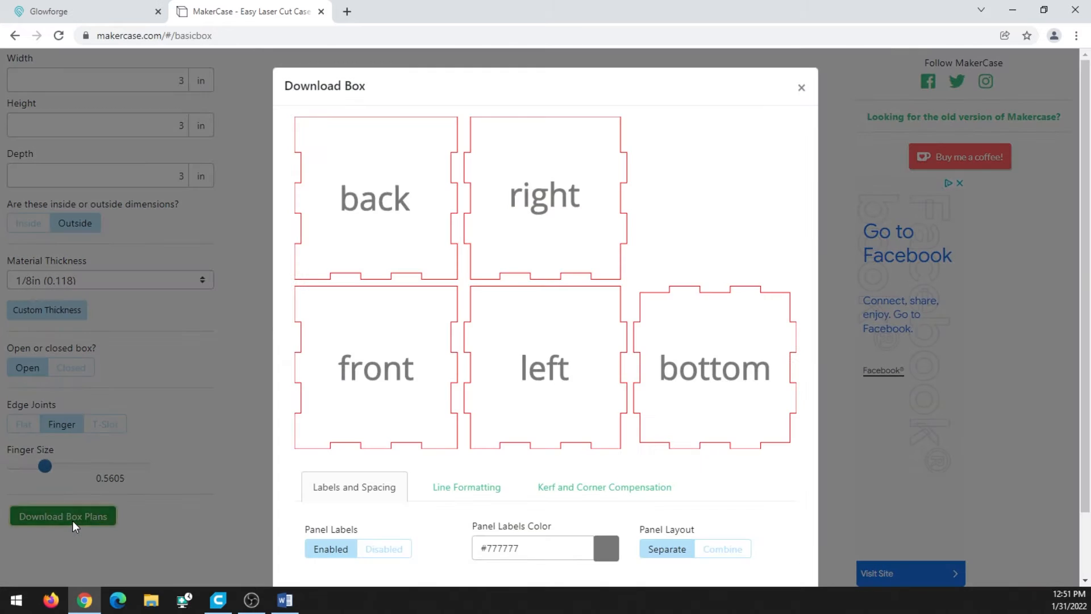
scroll(440, 231, "down", 2)
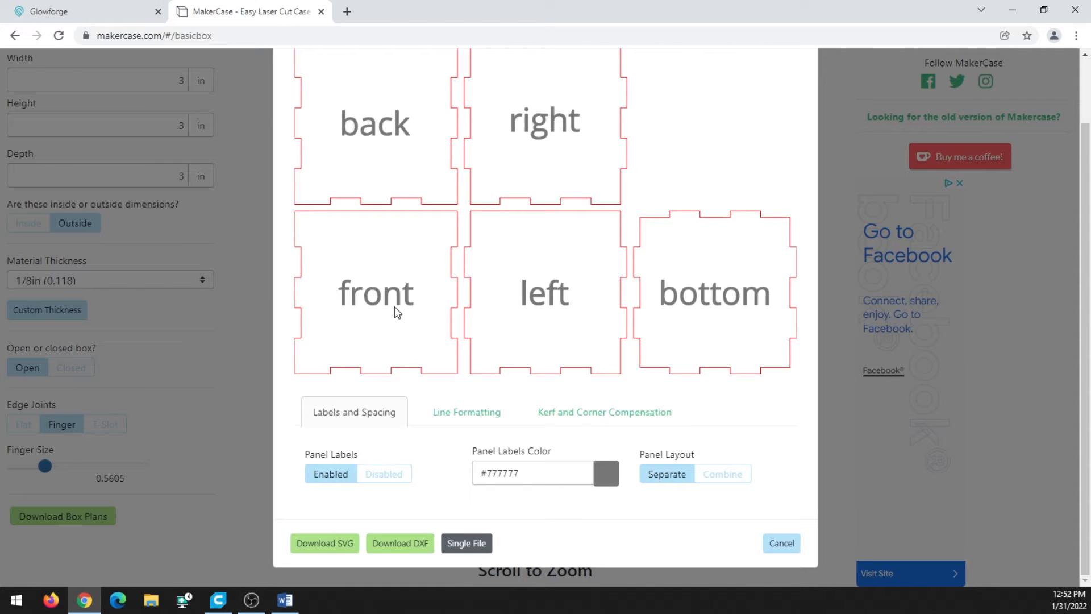
left_click(385, 475)
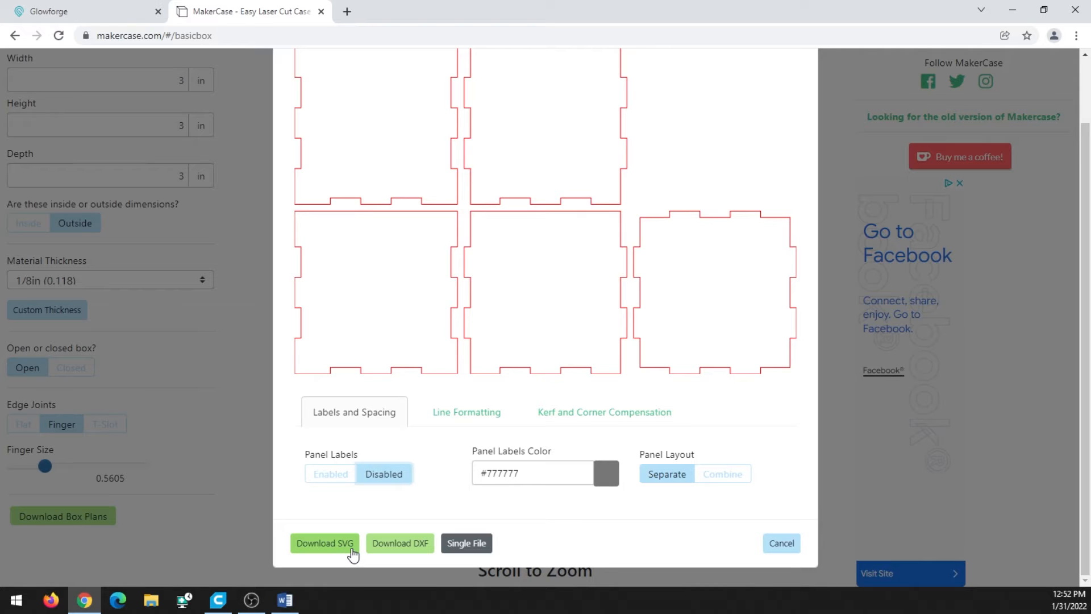
left_click(330, 547)
Switch to Glowforge, create a new design and upload the box file from the Downloads folder
left_click(115, 11)
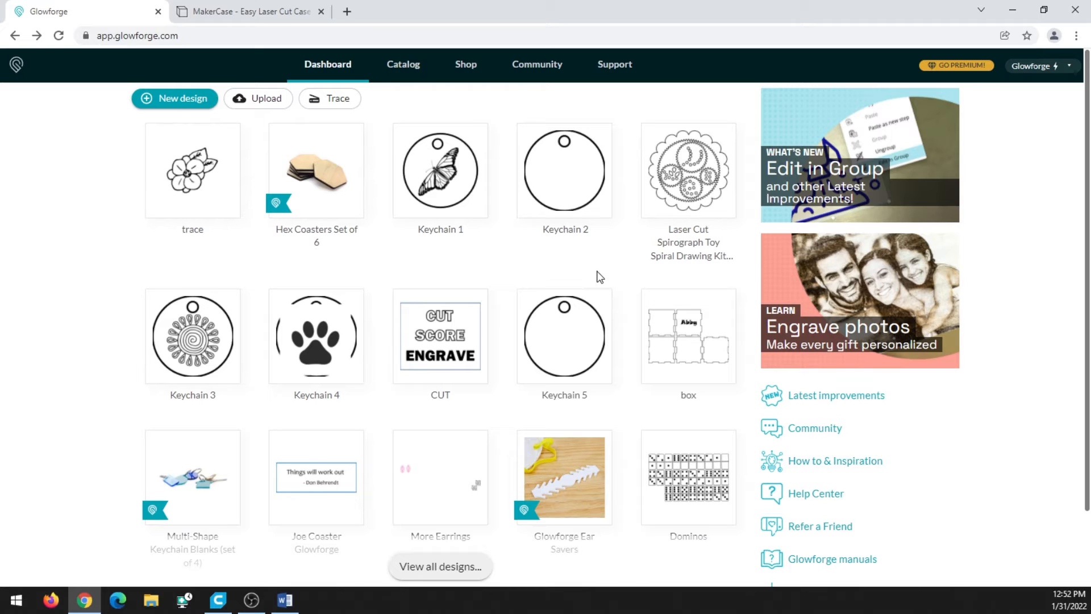
left_click(182, 102)
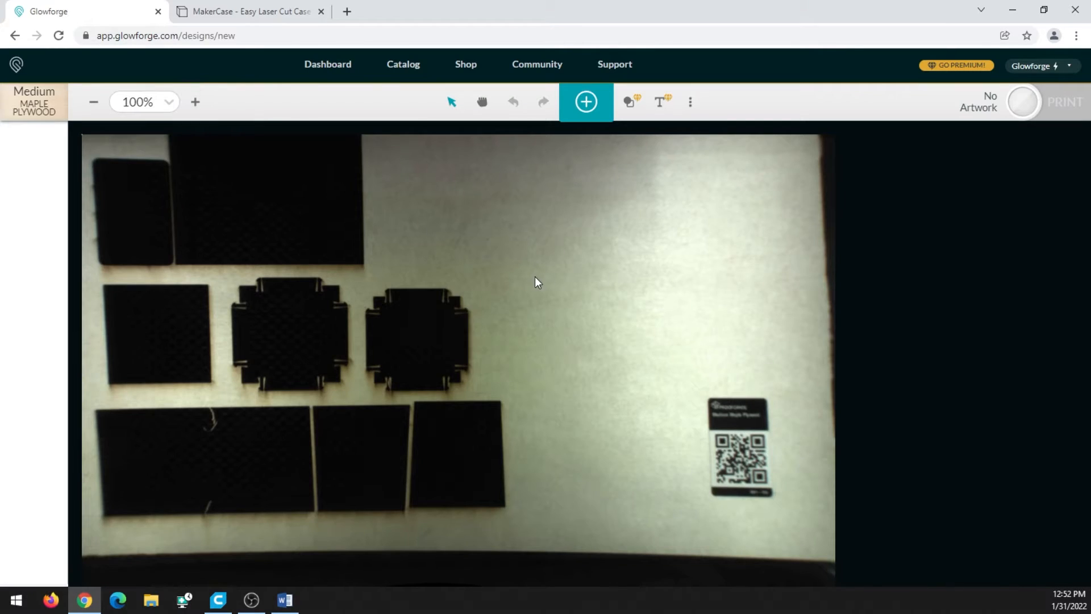
left_click(589, 103)
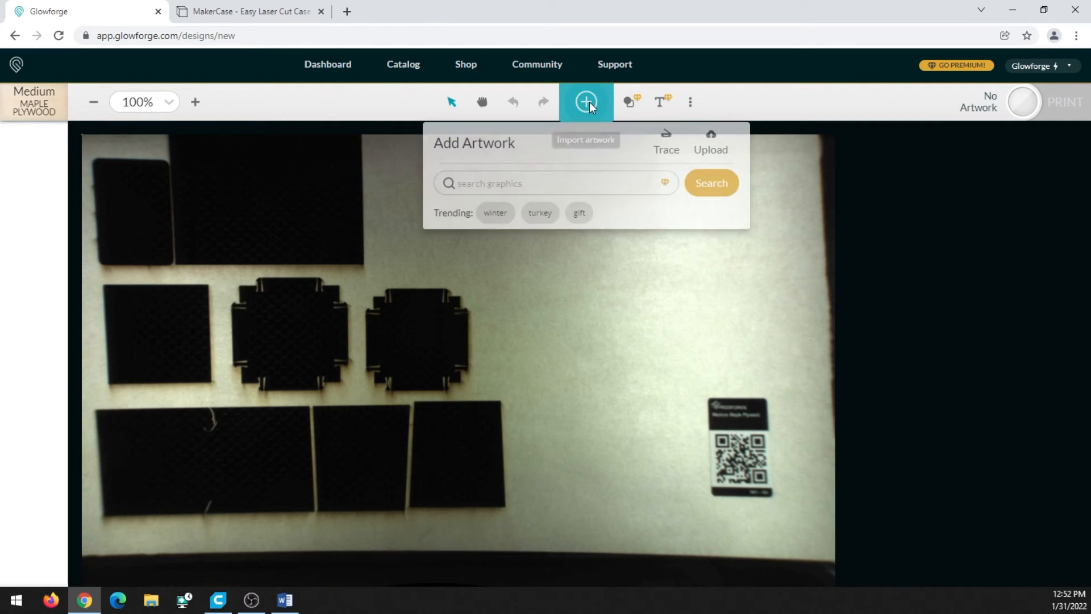
left_click(715, 155)
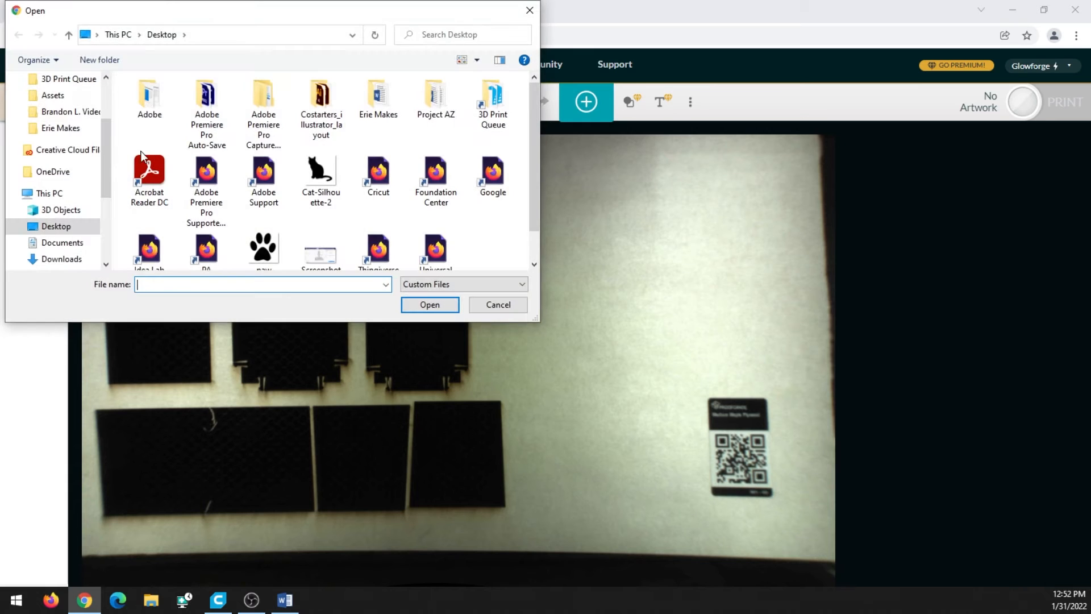
left_click(55, 260)
left_click(146, 131)
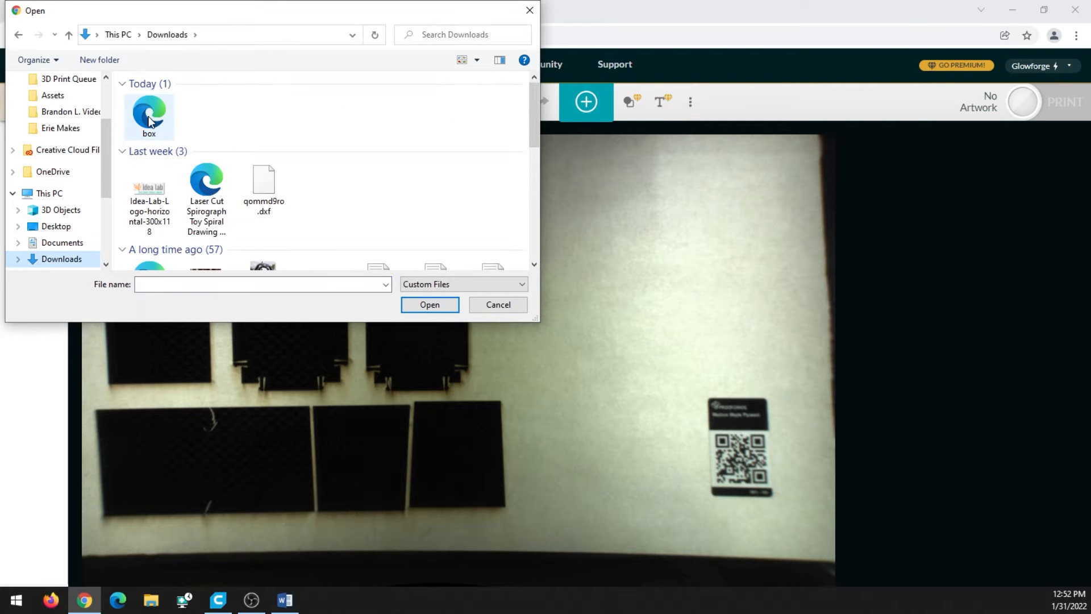
left_click(433, 305)
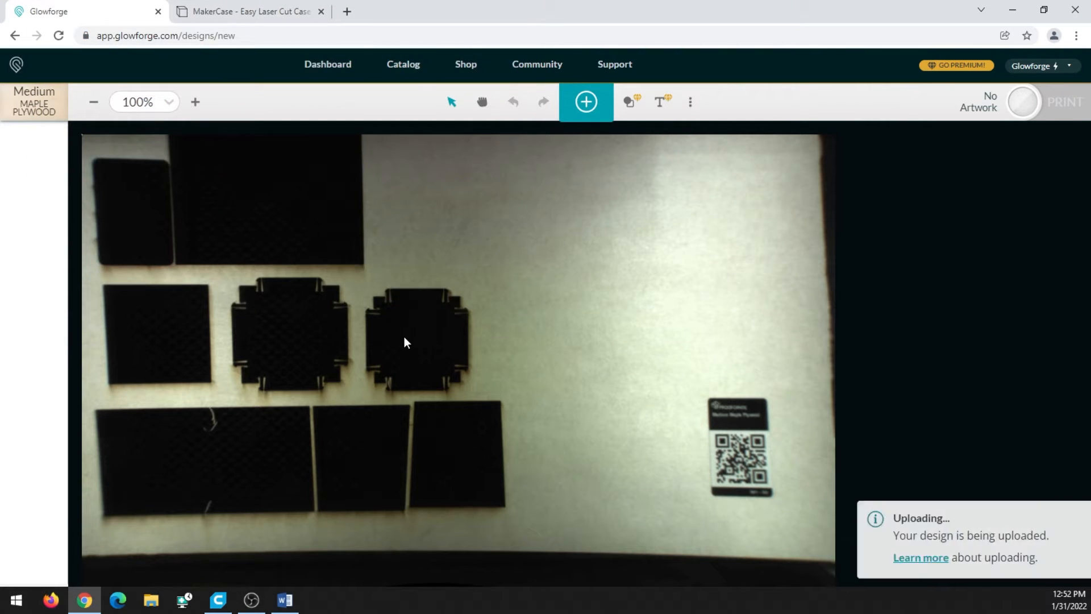
Rotate the box artwork about 180 degrees and place it on the unused area of the plywood, clear of the existing cutouts
left_click_drag(278, 284, 555, 317)
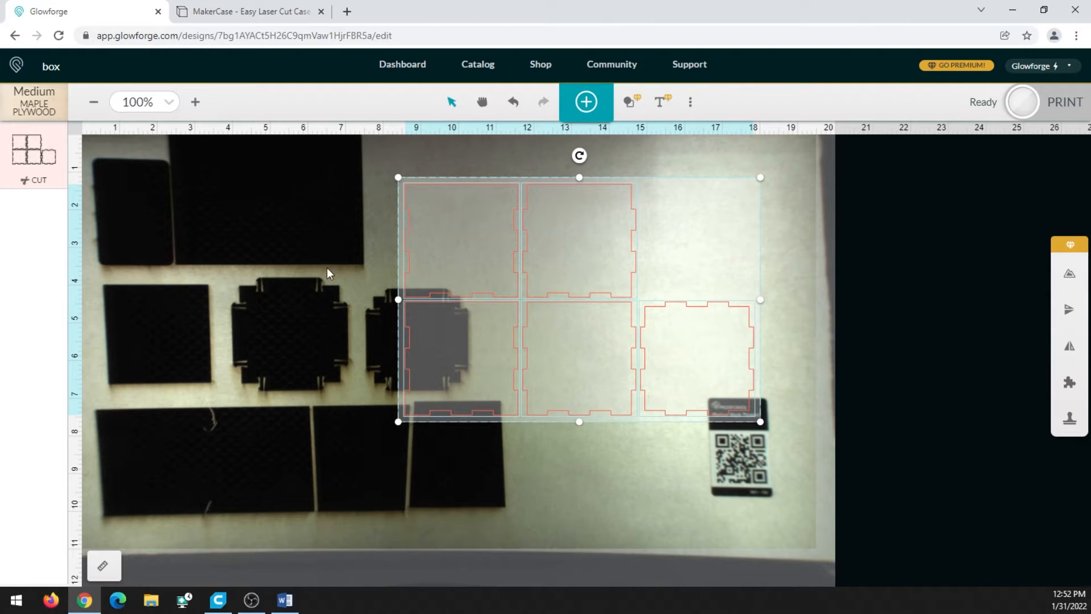
left_click_drag(579, 155, 577, 387)
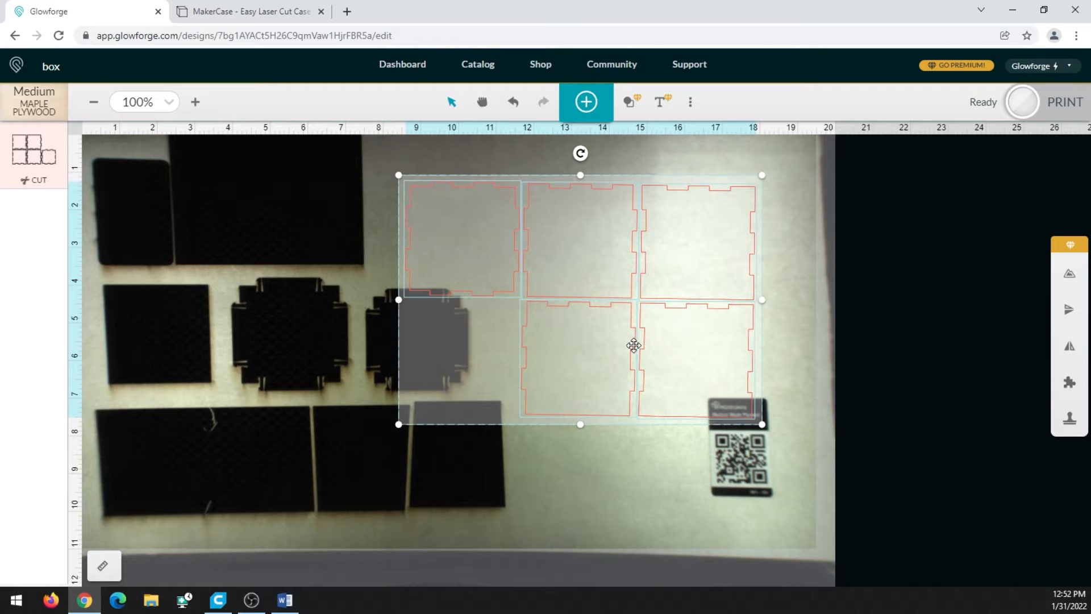
left_click_drag(688, 340, 659, 339)
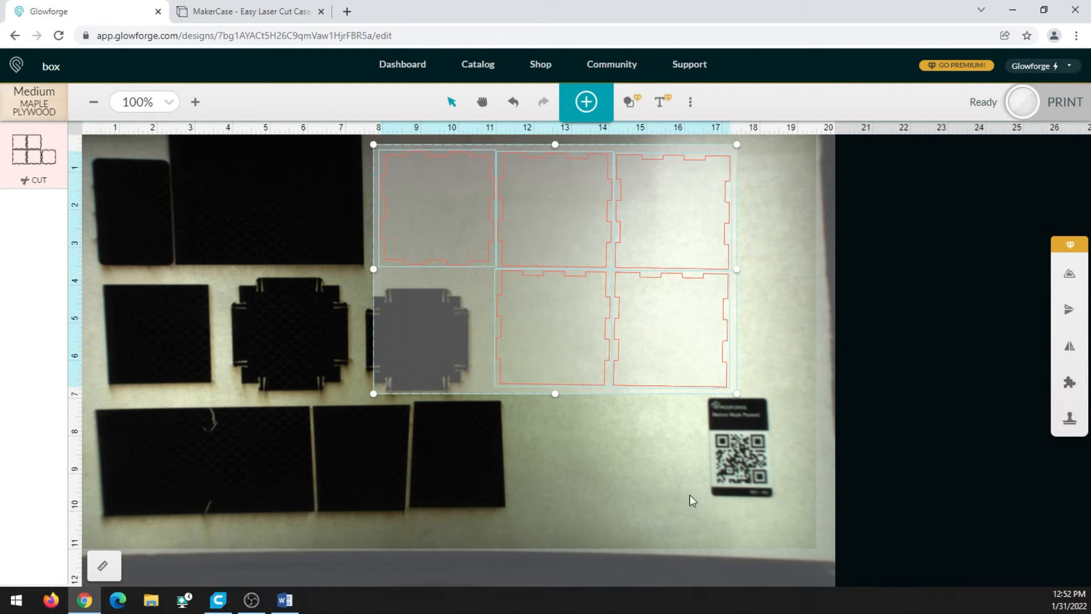
left_click(565, 437)
Select the five box panels one by one to check that they are separate pieces, and clear the selection
left_click(518, 344)
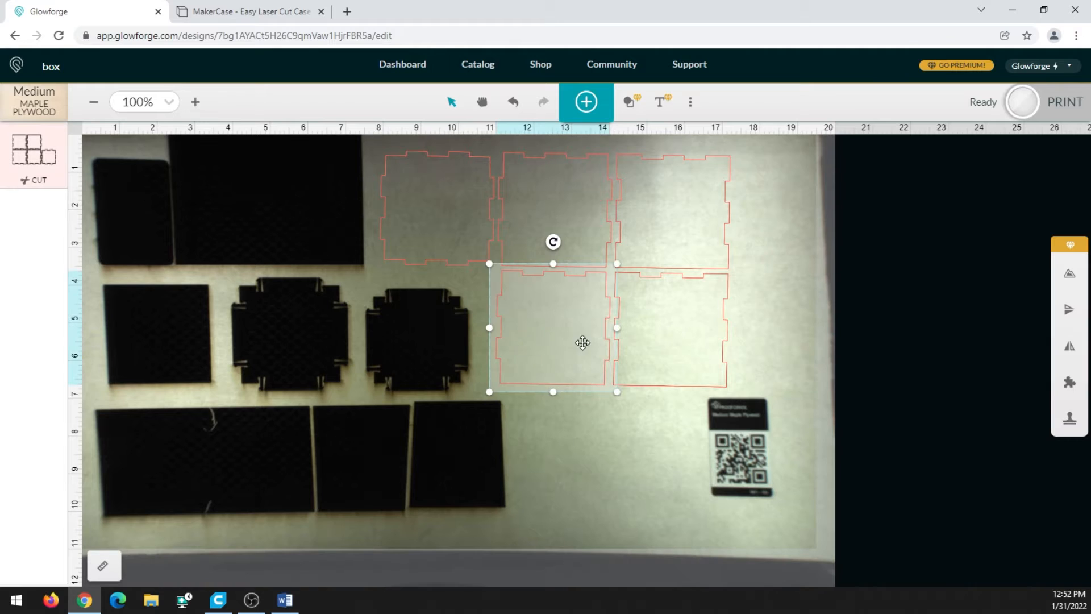
left_click(674, 333)
left_click(659, 232)
left_click(558, 231)
left_click(471, 230)
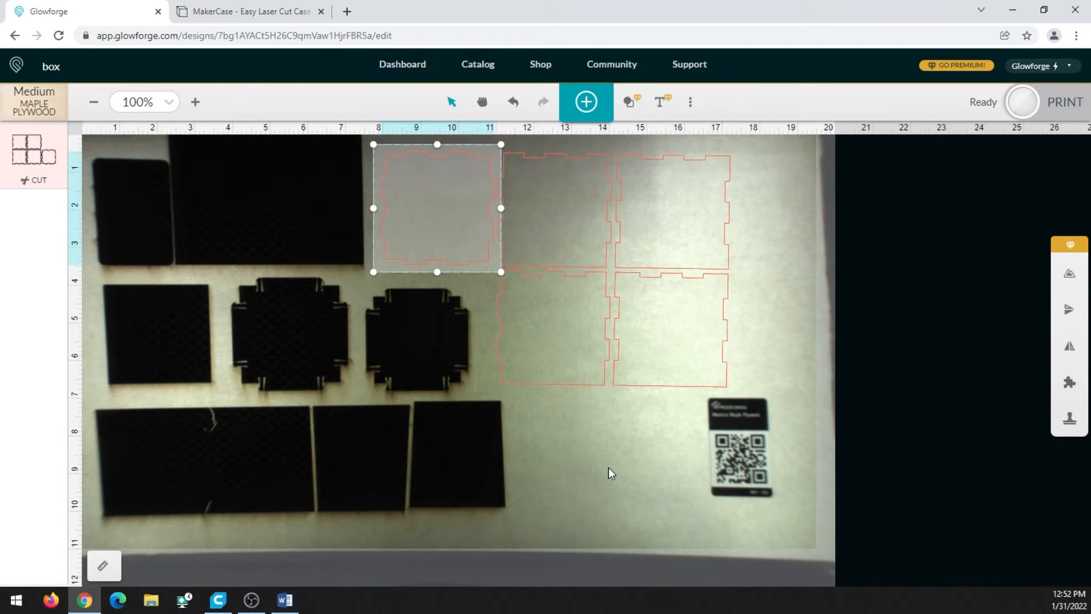
left_click(616, 478)
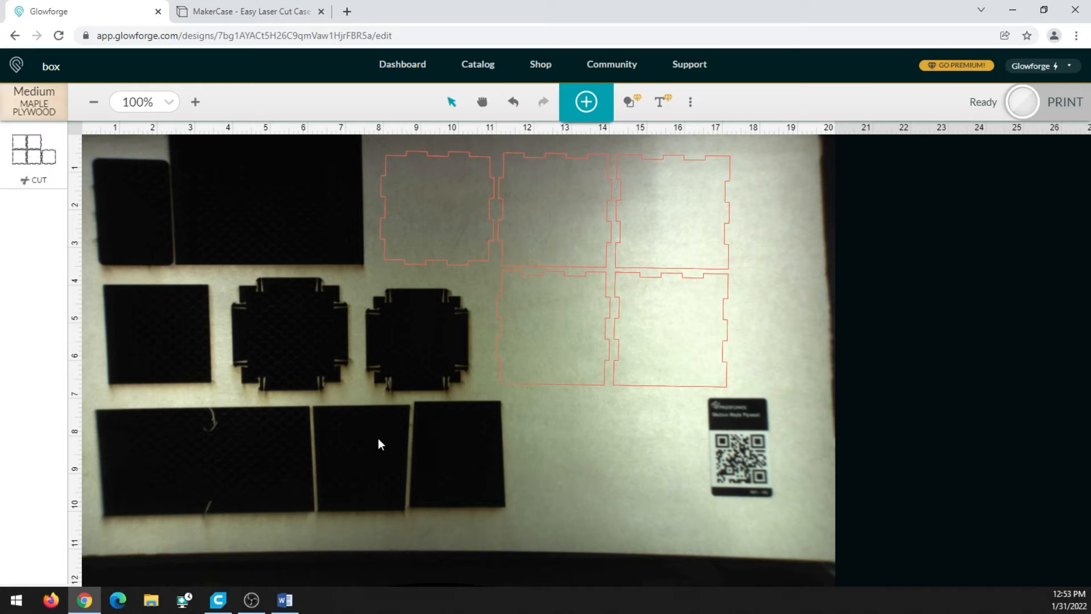
Switch to Word, create a blank document and enter the first name for the box
left_click(285, 600)
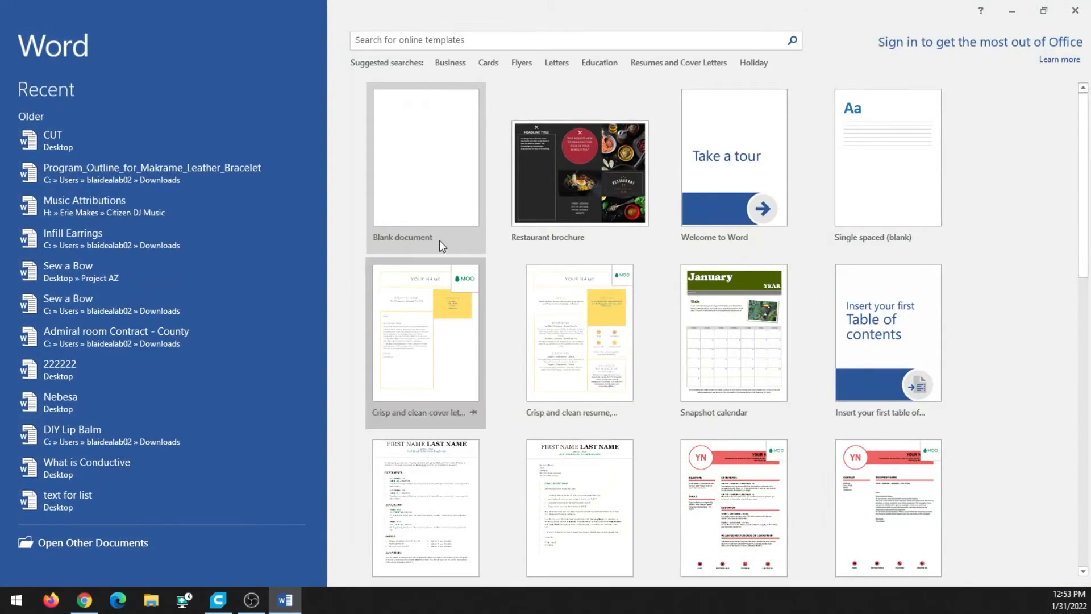
left_click(438, 207)
type("Abby")
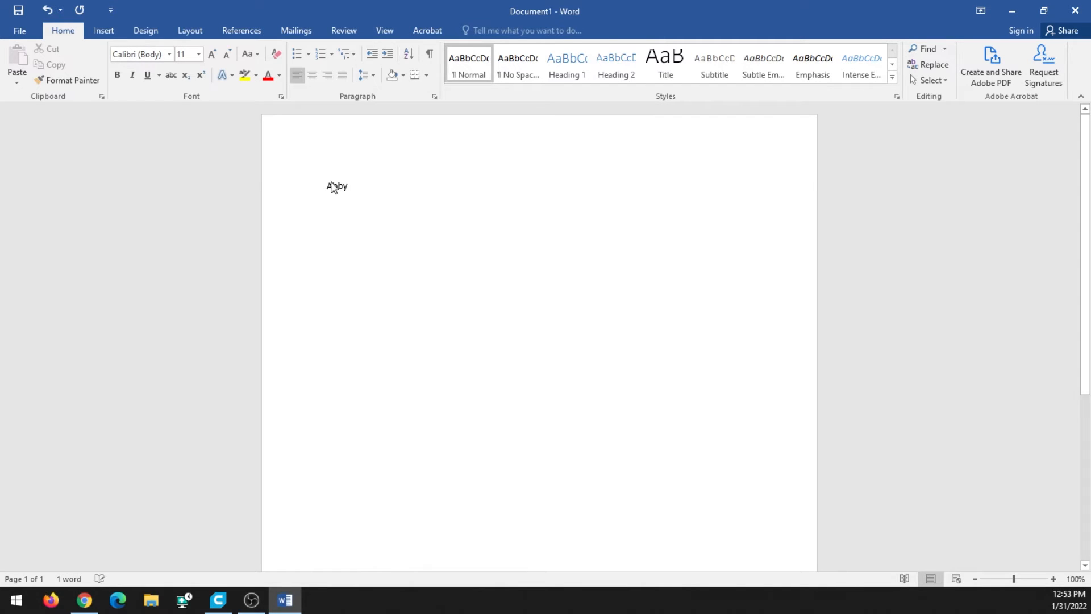
Enlarge the name text in the document to a font size of 100
double_click(335, 186)
left_click(211, 54)
left_click(211, 54)
left_click(211, 54)
left_click(211, 55)
left_click(211, 55)
left_click(212, 55)
left_click(212, 54)
left_click(211, 54)
left_click(212, 54)
left_click(211, 54)
left_click(212, 54)
left_click(211, 54)
left_click(211, 54)
left_click(212, 54)
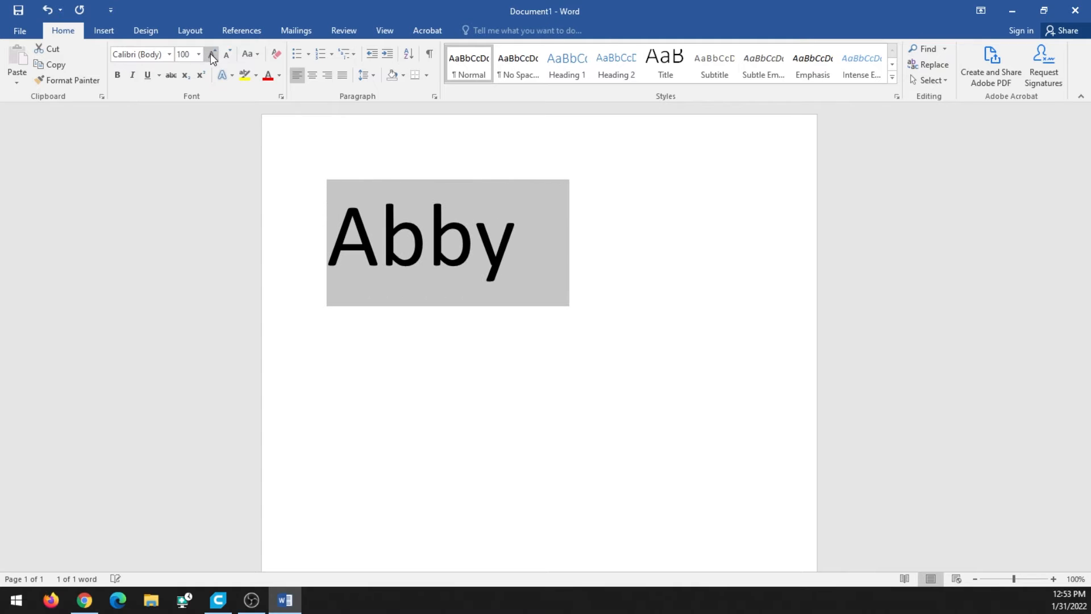
Change the font of the selected name to Broadway
left_click(168, 54)
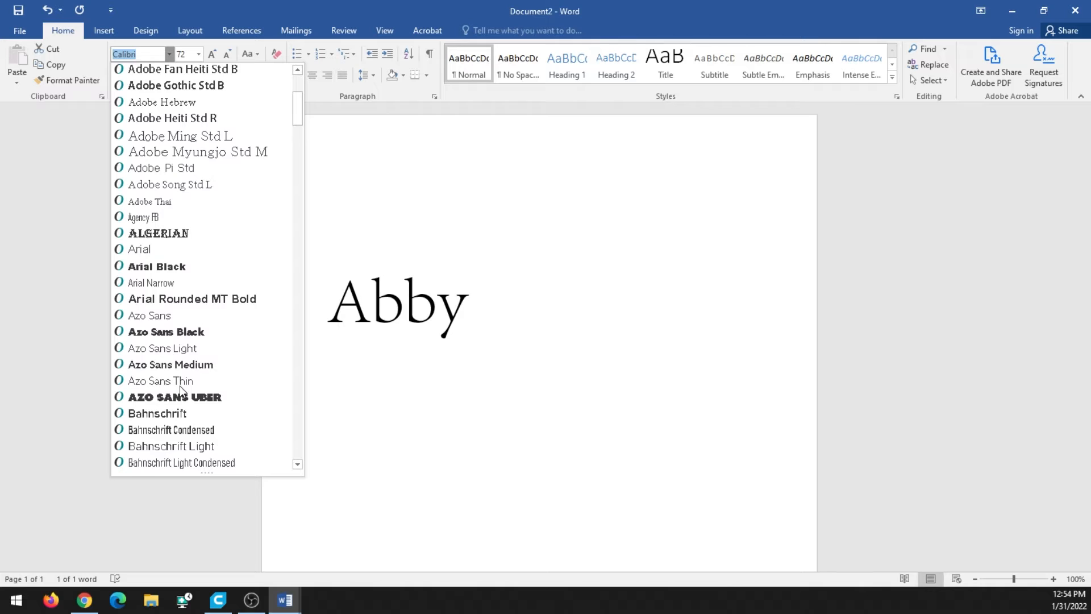
scroll(180, 389, "down", 5)
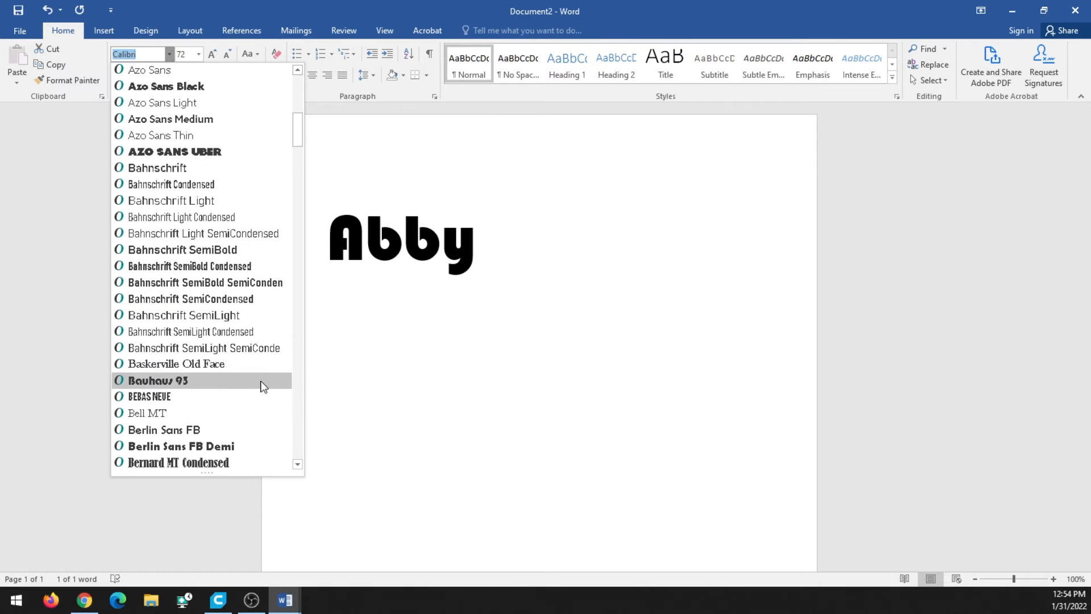
scroll(263, 386, "down", 5)
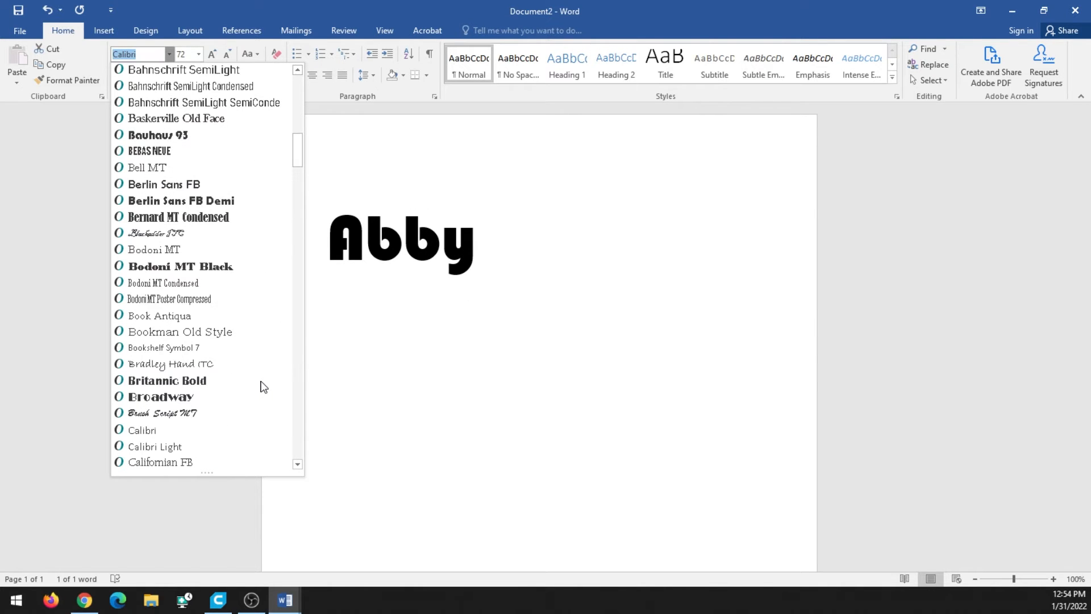
scroll(263, 386, "down", 1)
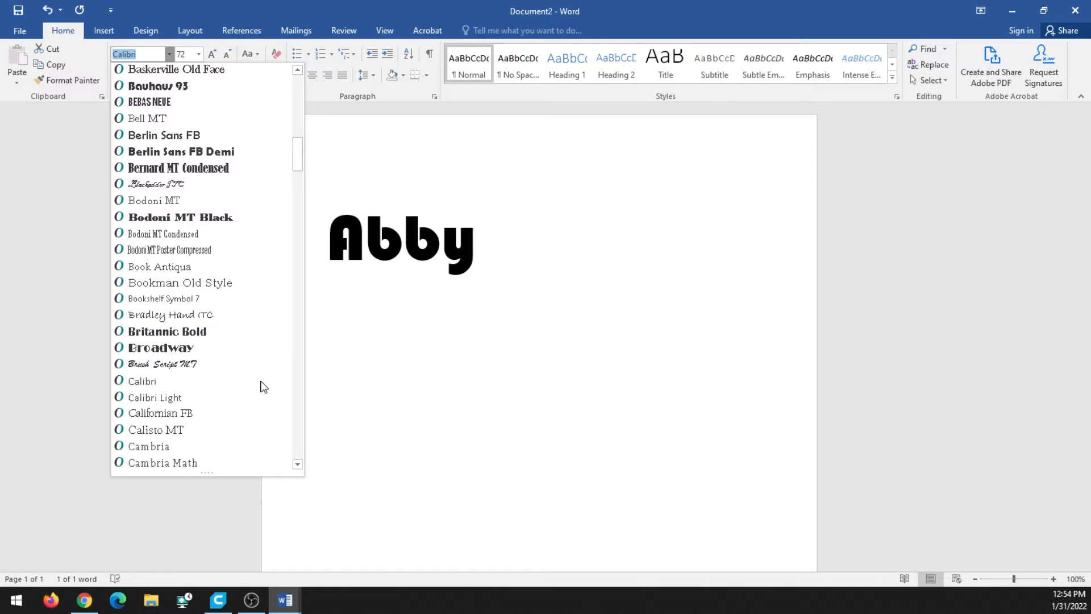
left_click(217, 347)
left_click(402, 324)
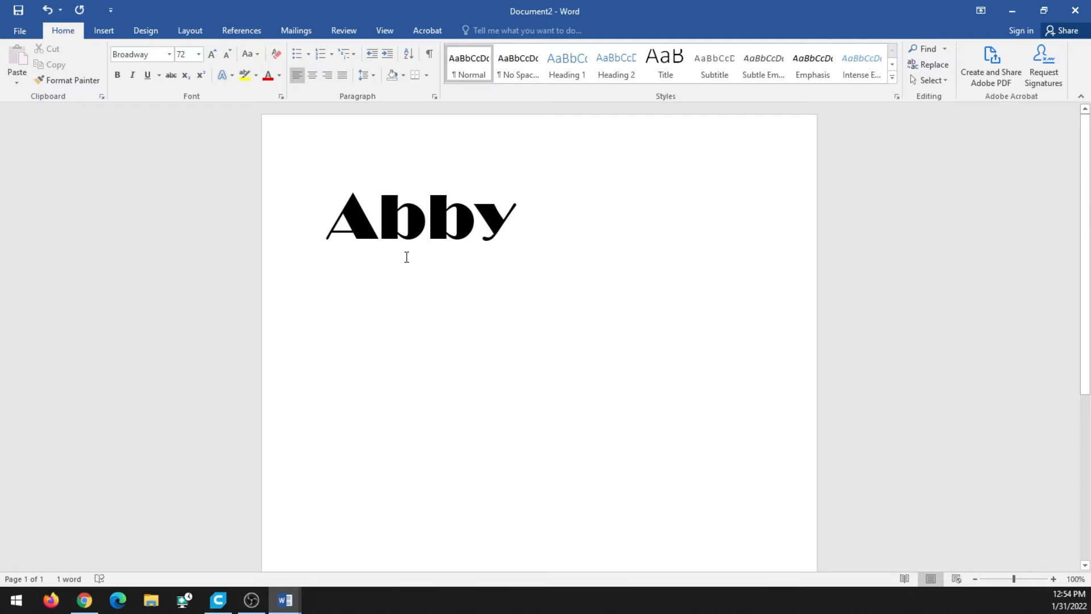
Save the document to the Desktop as a PDF, naming the file with the first name followed by 2
left_click(23, 29)
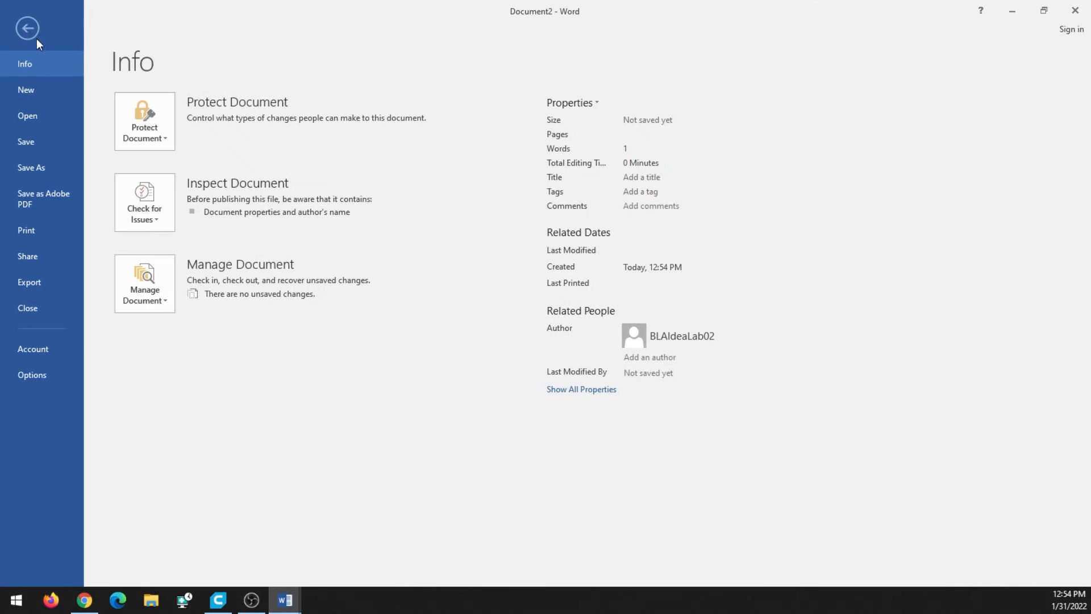
left_click(31, 166)
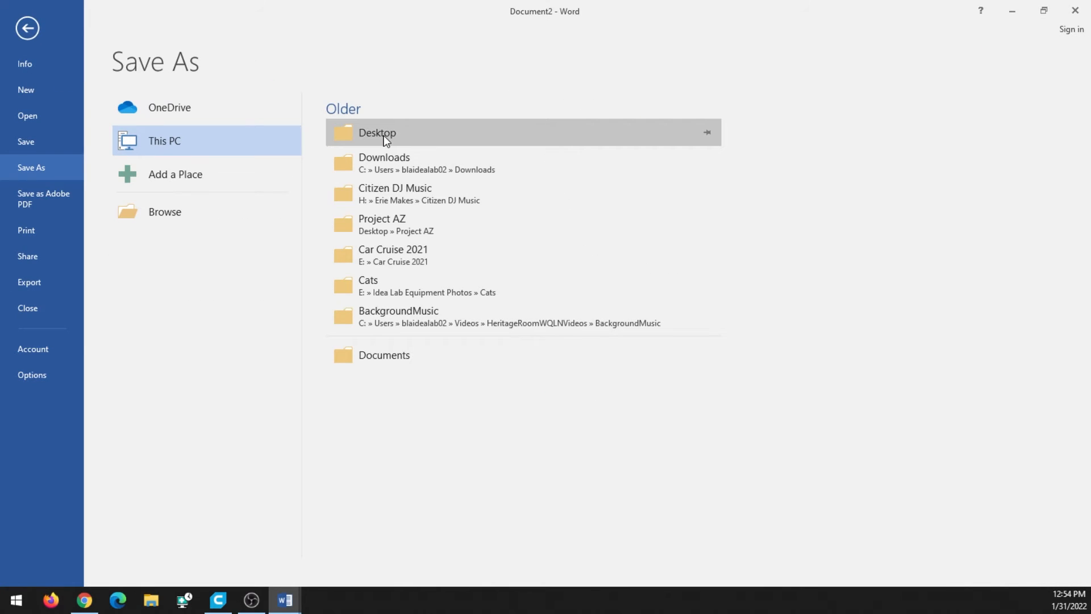
left_click(401, 131)
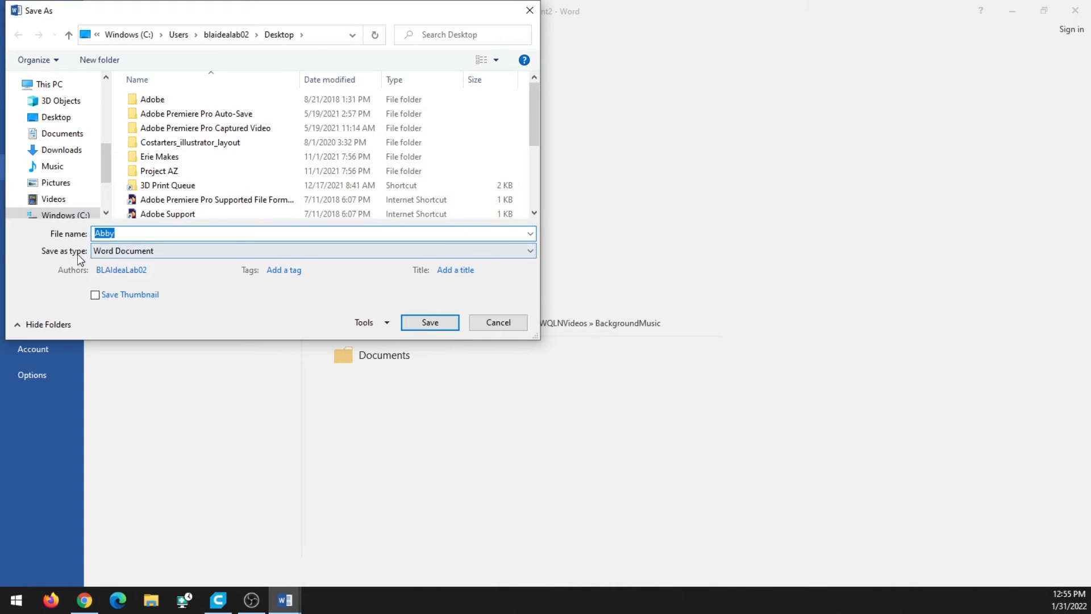
left_click(134, 253)
left_click(138, 326)
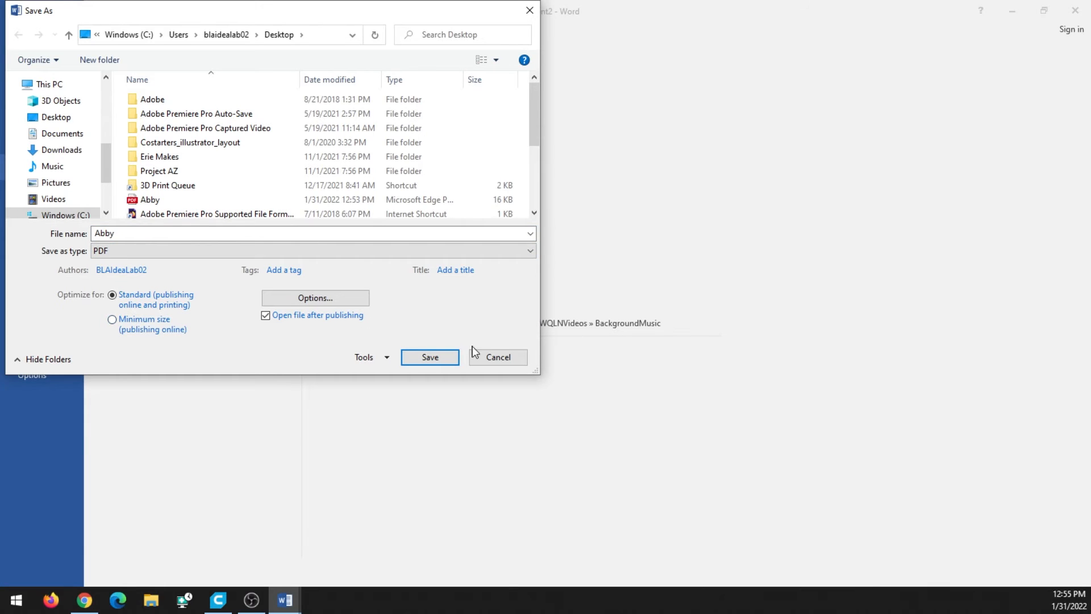
left_click(173, 238)
left_click(173, 238)
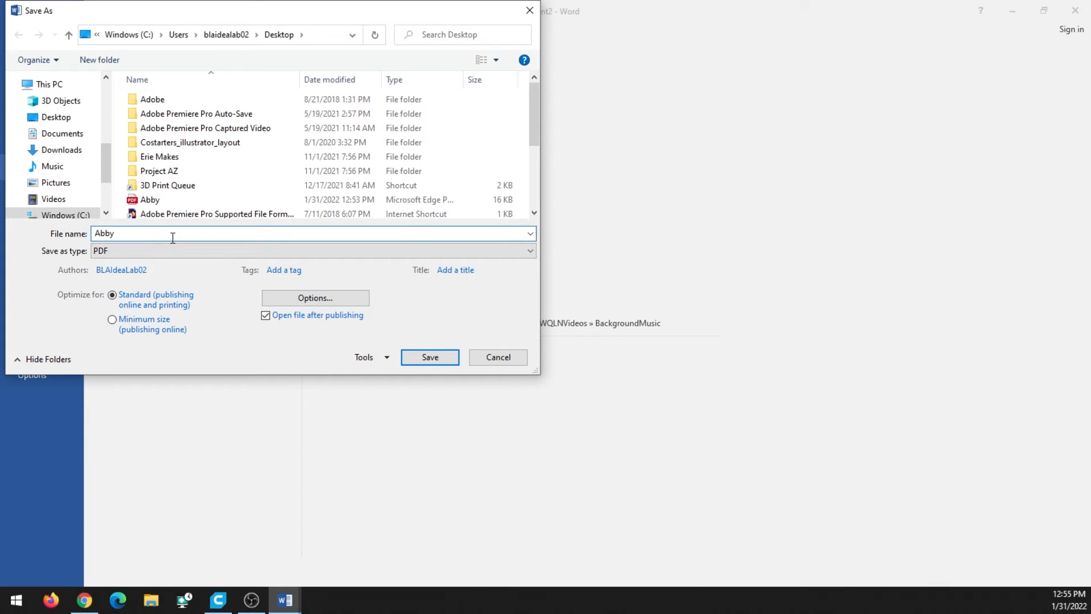
type("2")
left_click(430, 357)
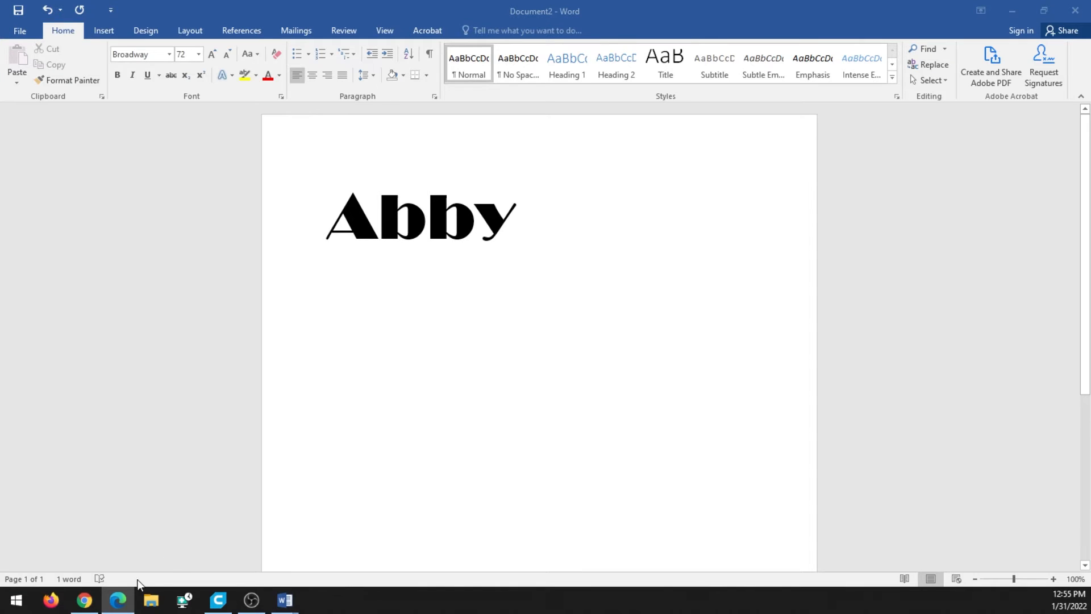
Switch to Glowforge and upload the new name PDF, placing the artwork on the empty plywood below the box panels
left_click(84, 600)
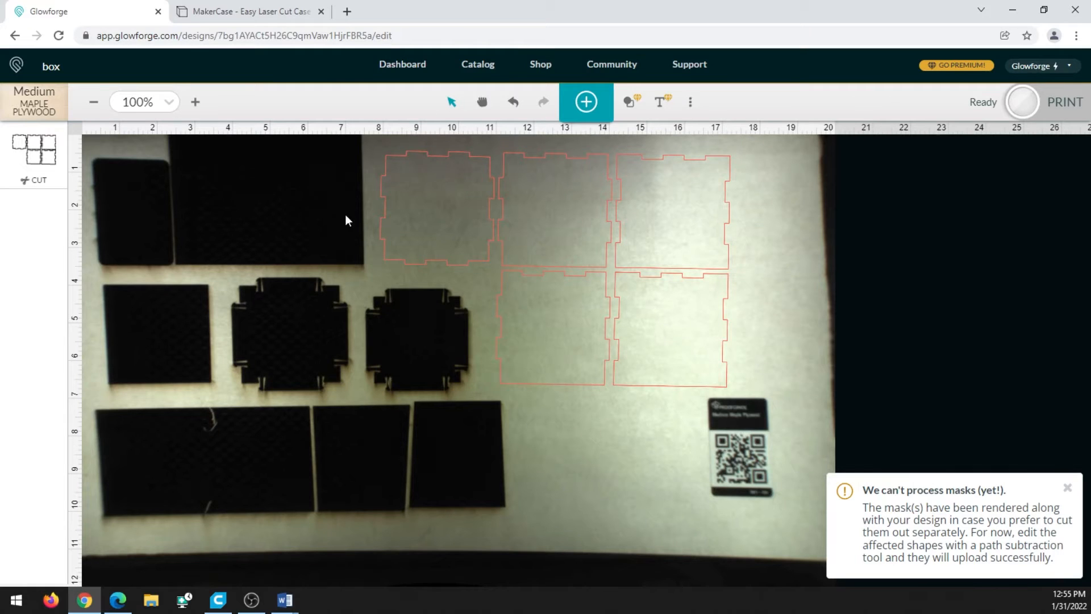
left_click(1067, 488)
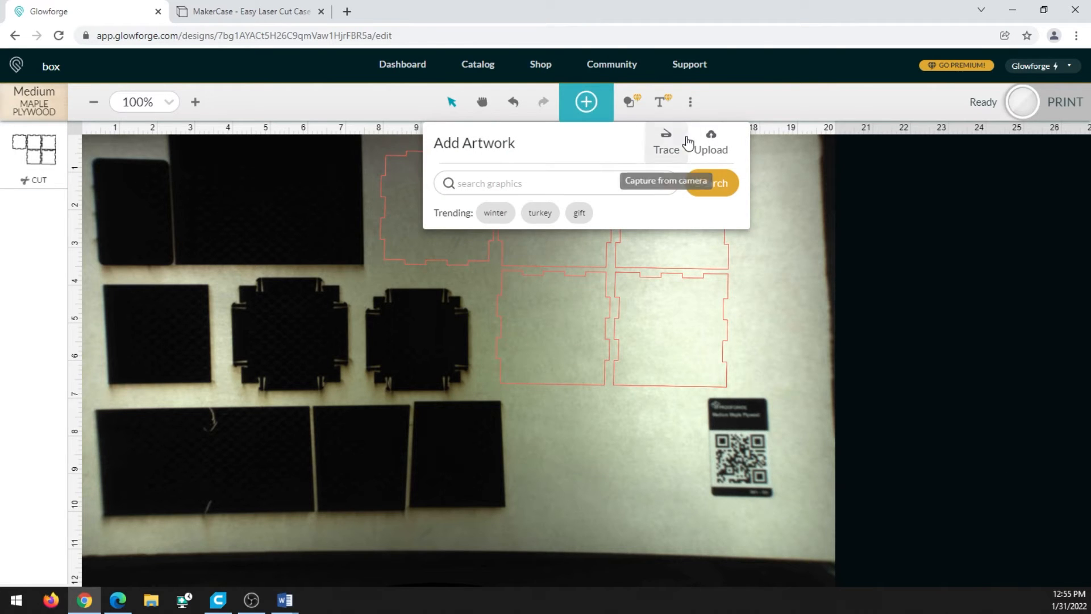
left_click(710, 145)
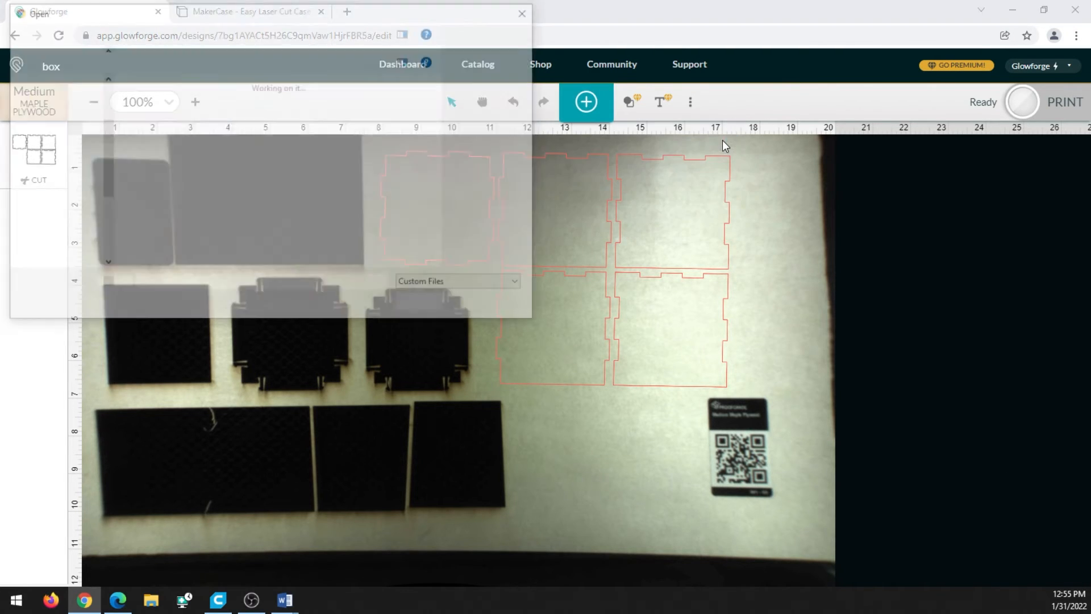
left_click(150, 177)
left_click(426, 303)
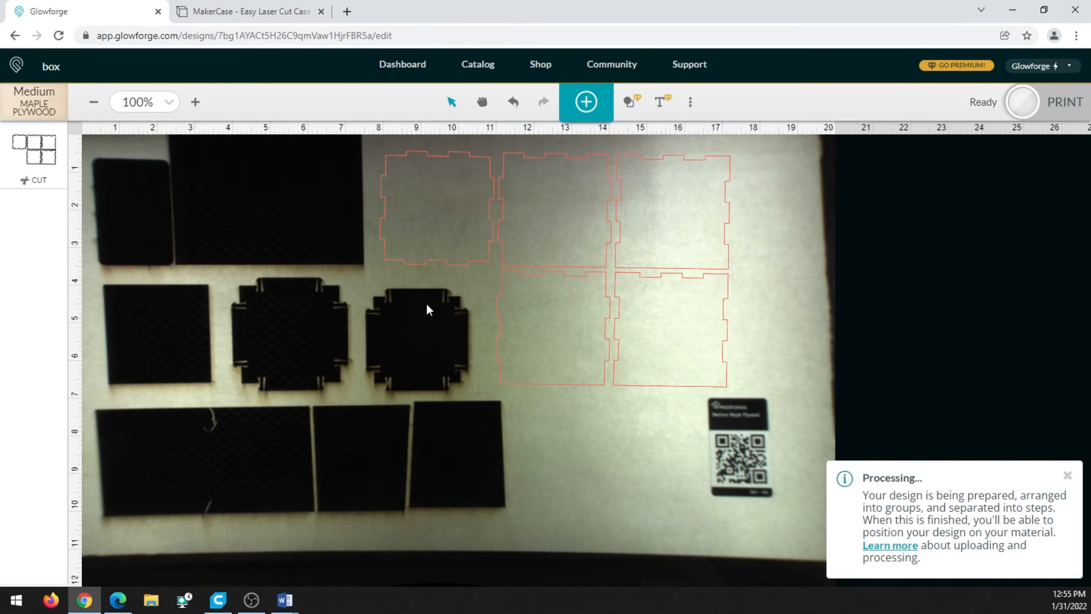
left_click_drag(198, 172, 615, 426)
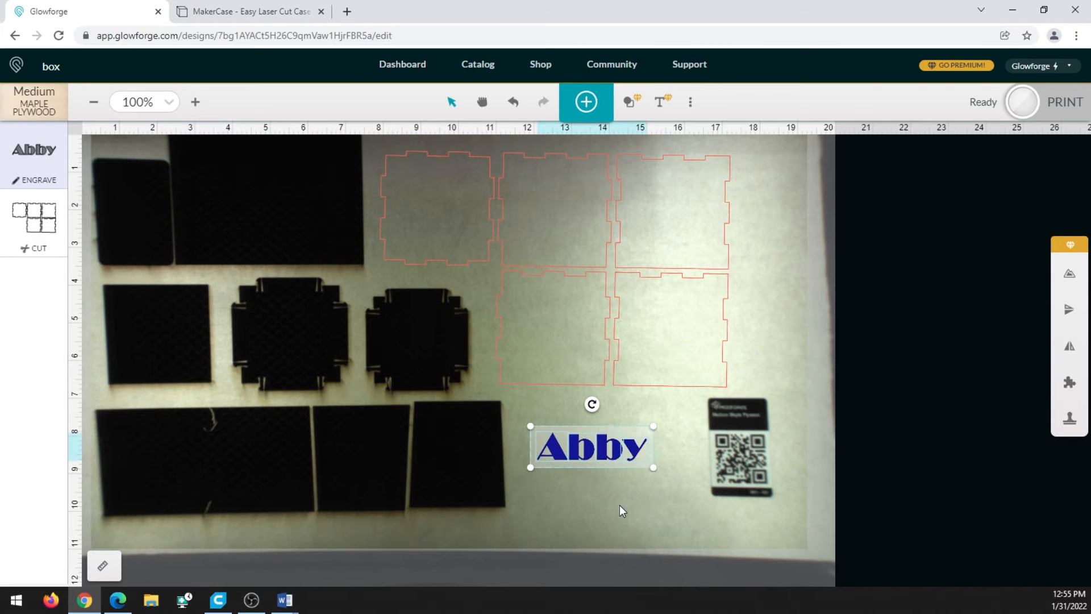
Move the first two letters of the name individually to test that they are separate pieces, and undo both moves
left_click(588, 493)
left_click_drag(550, 448, 536, 420)
left_click_drag(585, 453, 571, 424)
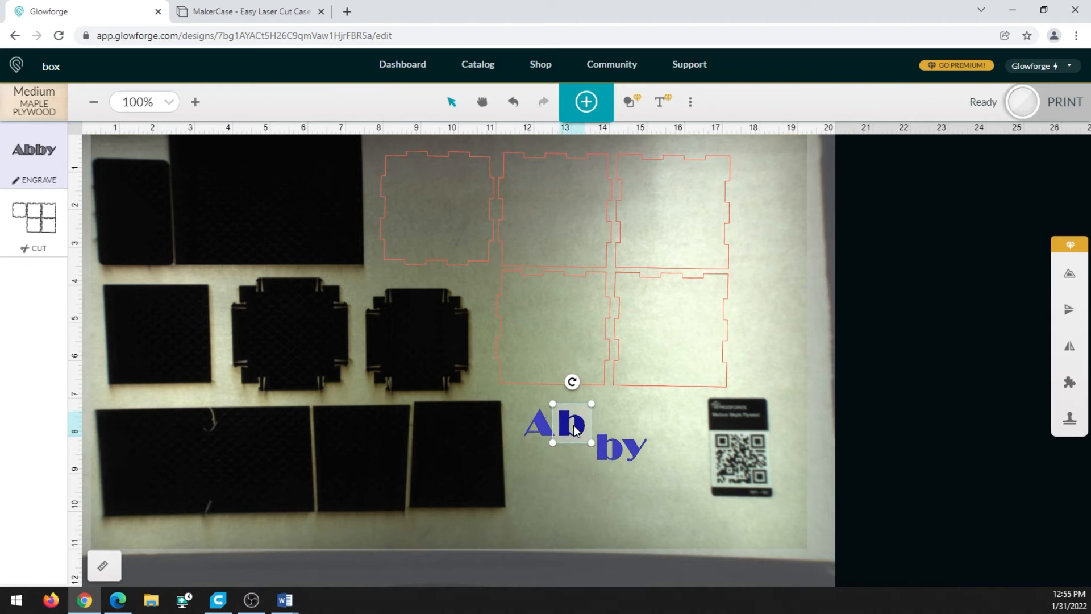
key("ctrl+z")
key("ctrl+z")
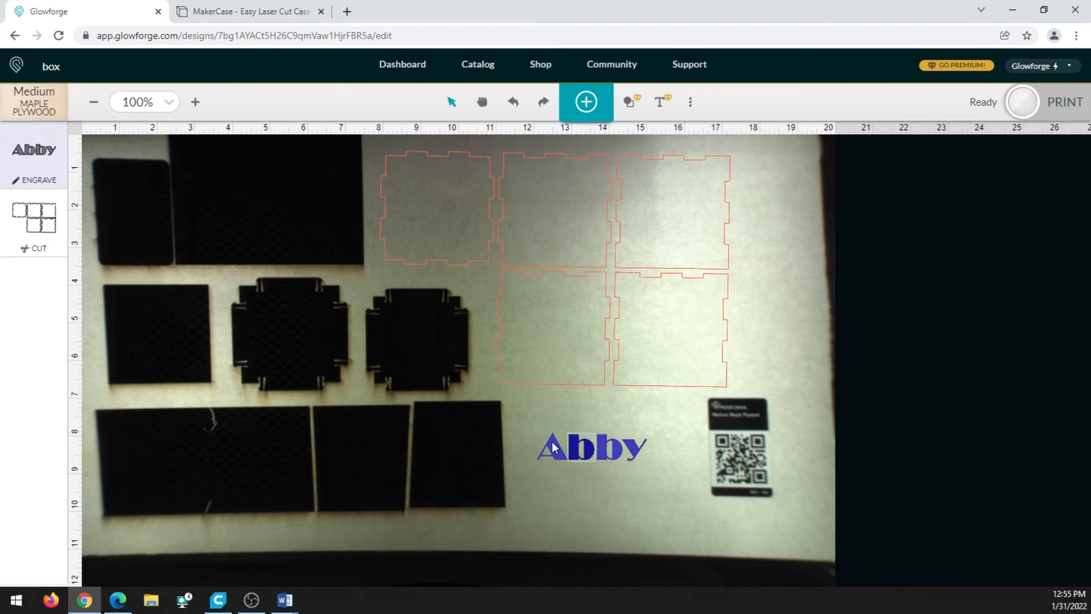
Fit the whole name inside the lower middle-column box panel, turned about 180 degrees and scaled down to about 2 inches wide
left_click_drag(518, 425, 679, 501)
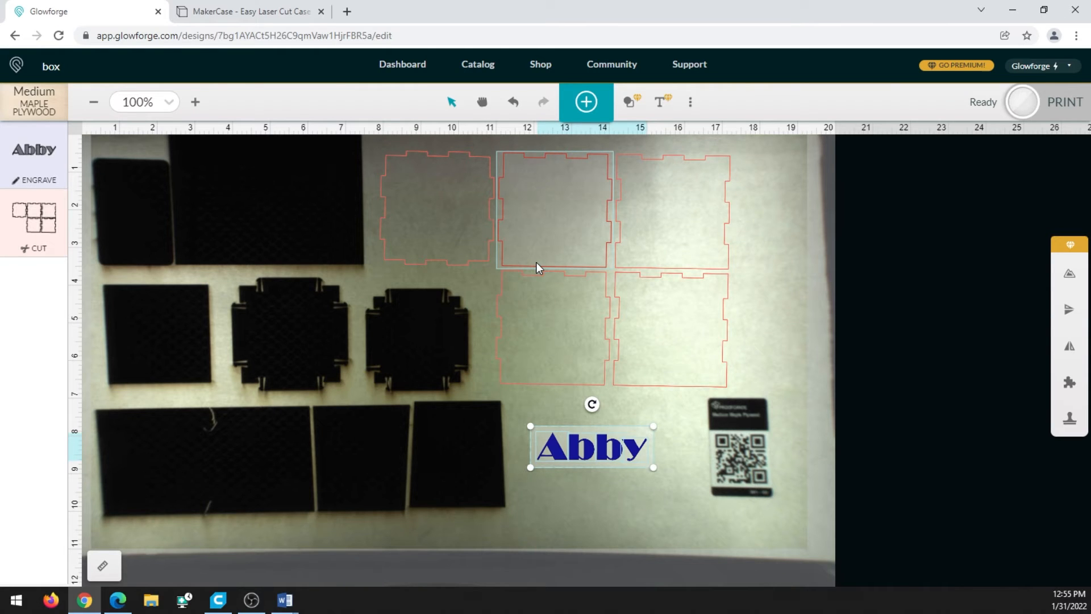
left_click_drag(592, 404, 586, 476)
left_click_drag(664, 491, 517, 414)
left_click_drag(654, 473, 572, 328)
left_click(656, 498)
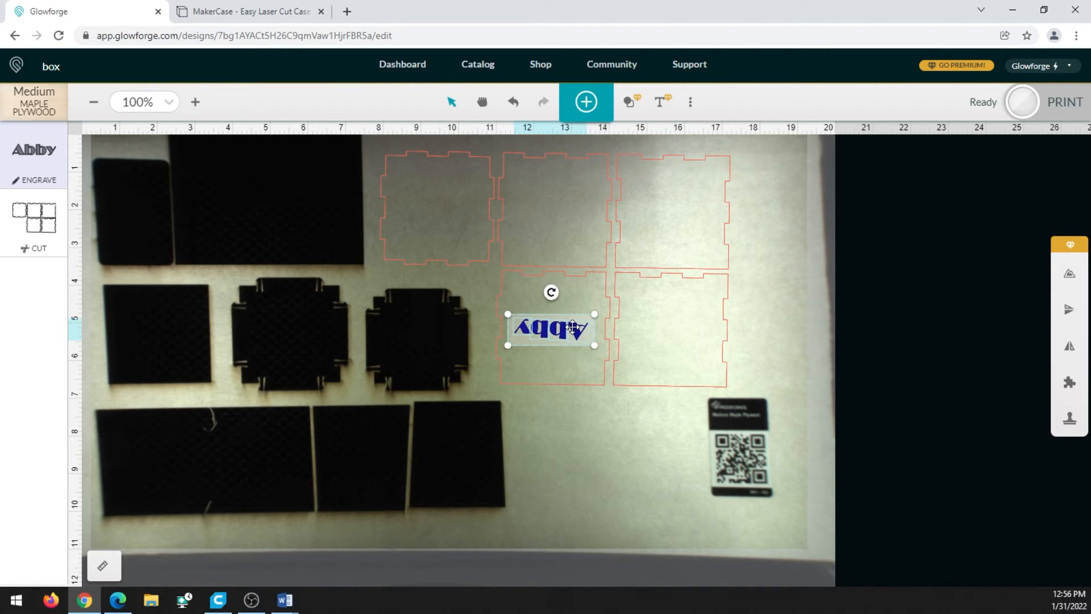
left_click(616, 429)
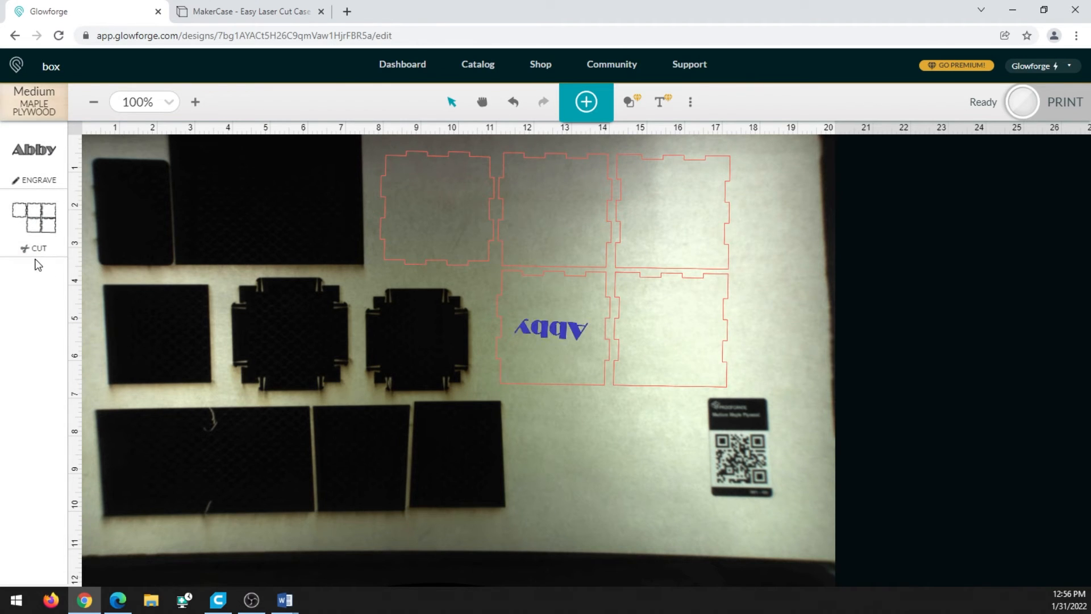
Try the Score and Cut operations on the name artwork, and set it back to Engrave with SD Graphic
left_click(33, 162)
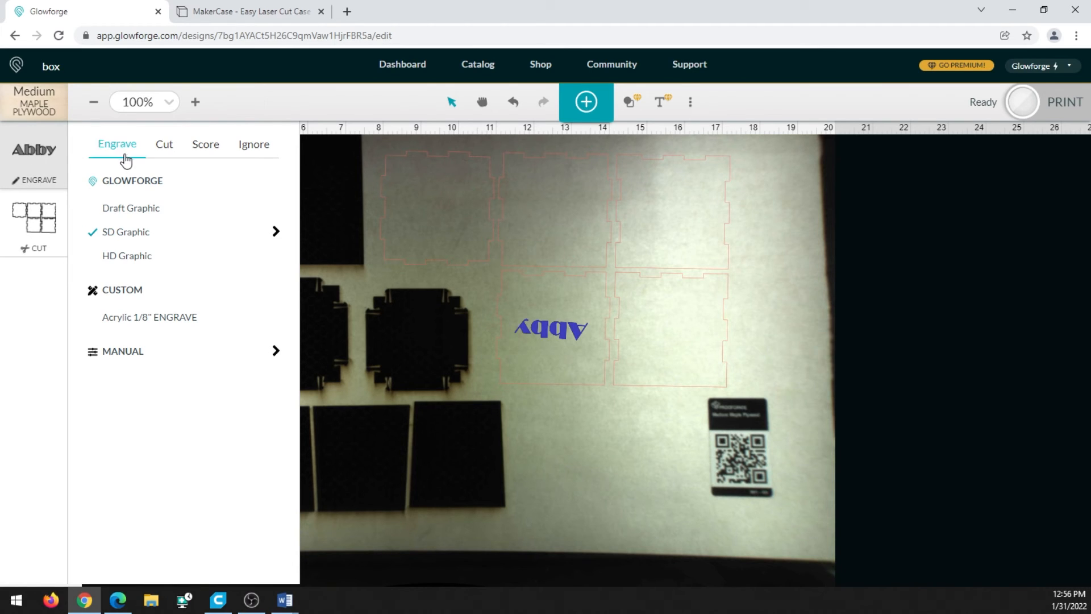
left_click(205, 147)
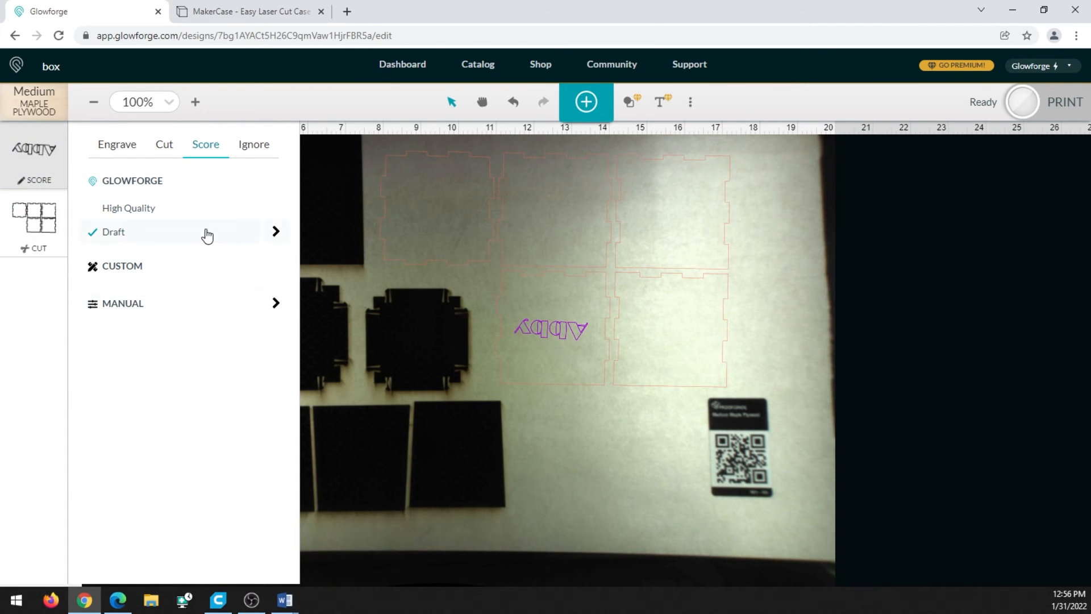
left_click(160, 150)
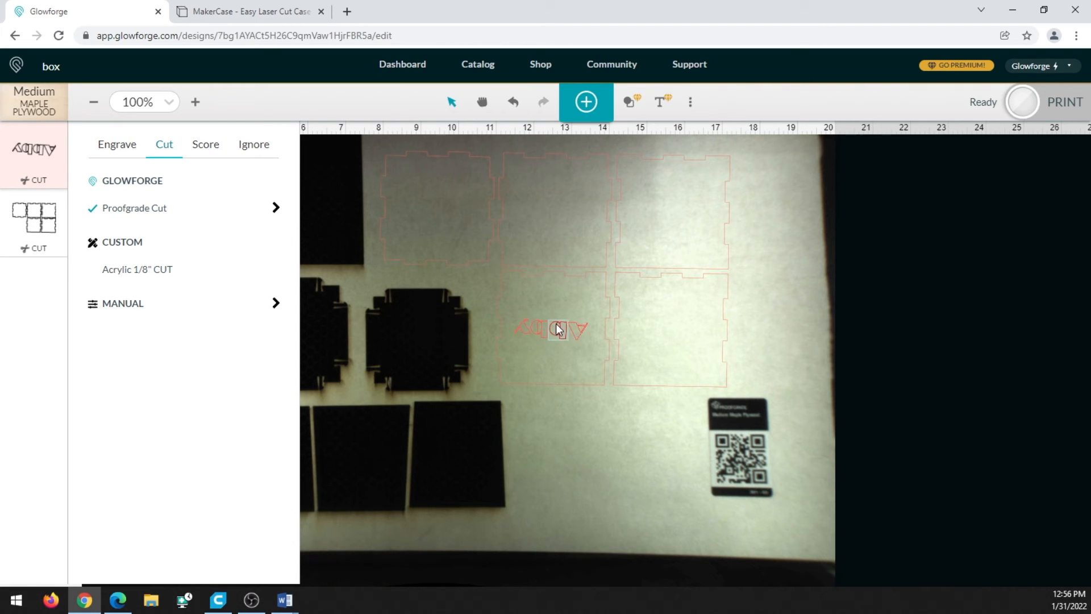
left_click(113, 149)
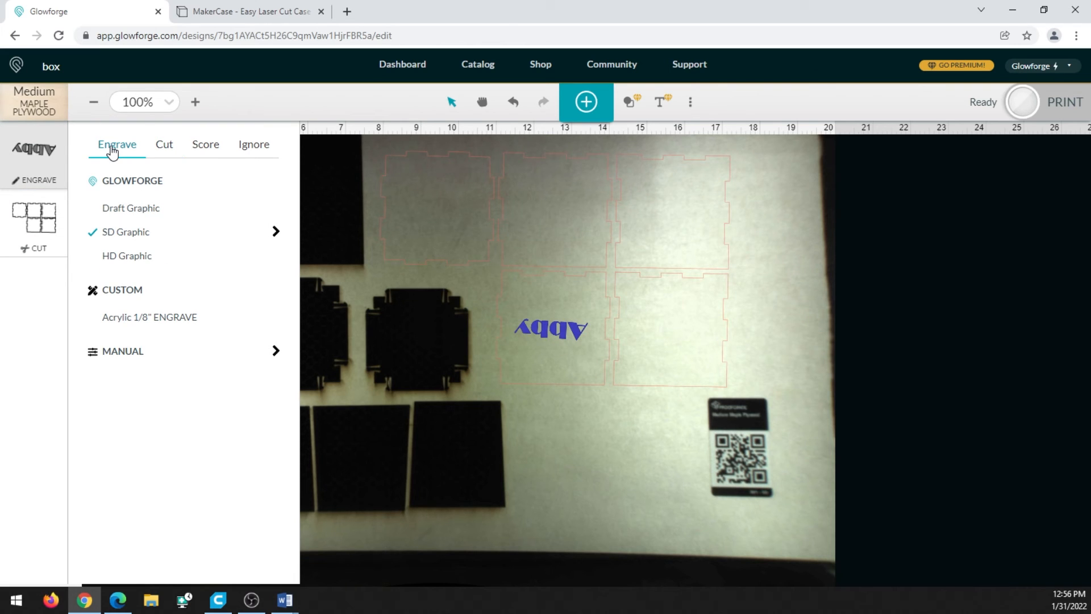
left_click(382, 345)
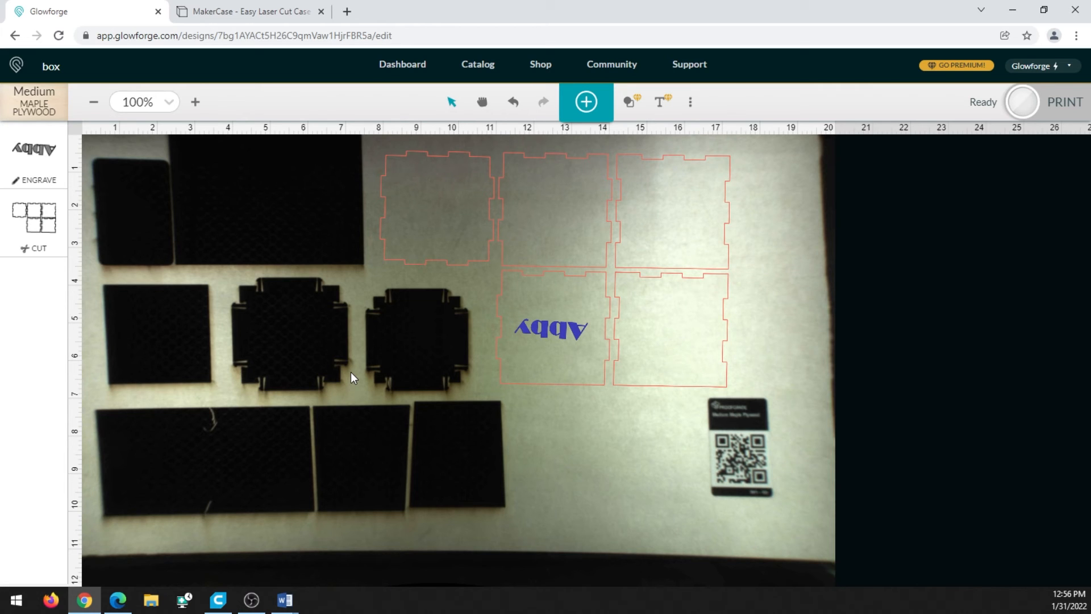
Examine the material thickness entry for uncertified material, and close it
left_click(48, 115)
left_click(335, 104)
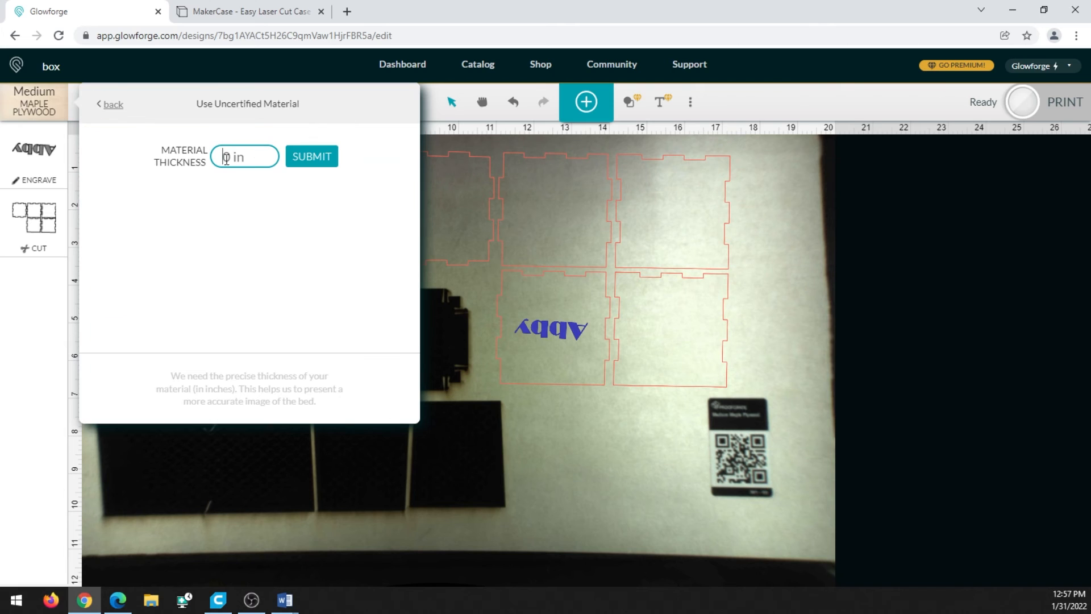
left_click(289, 456)
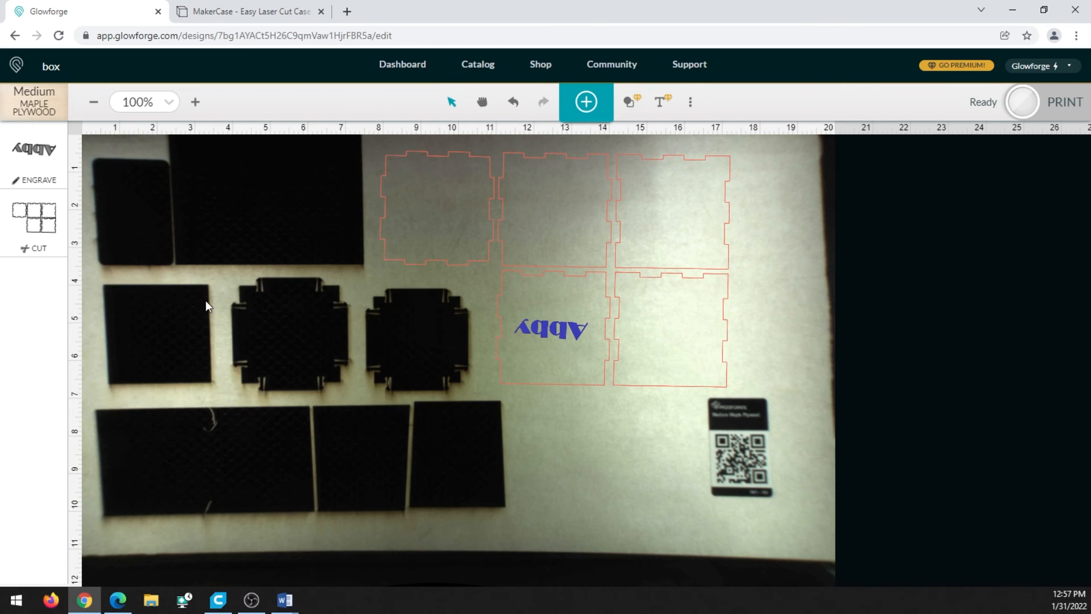
Examine the manual speed, power, lines per inch and passes settings for the name's engraving, and back out of them
left_click(37, 154)
left_click(122, 352)
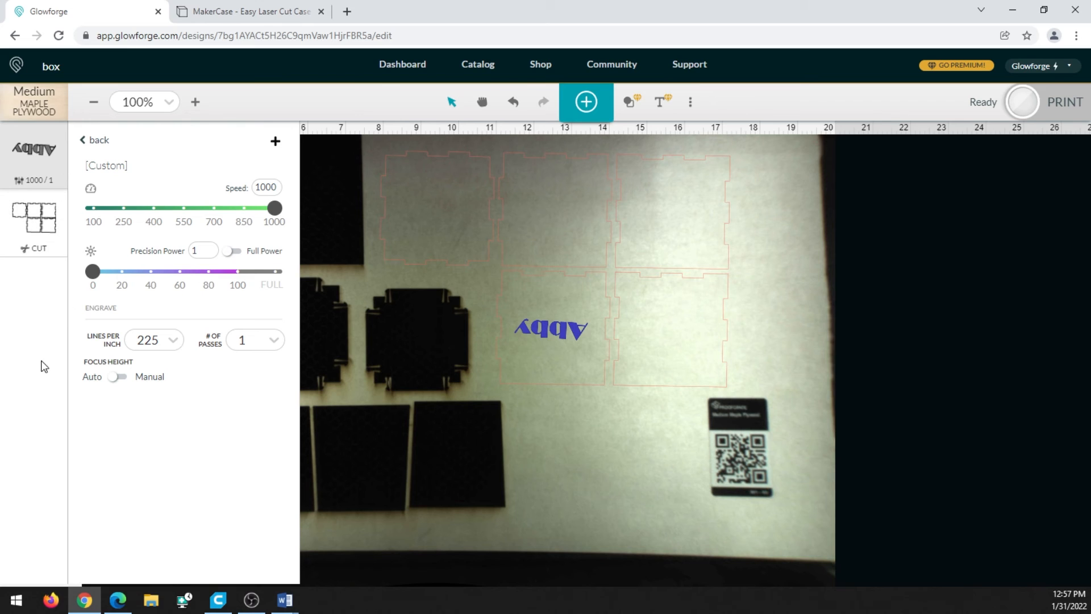
left_click(94, 139)
left_click(352, 307)
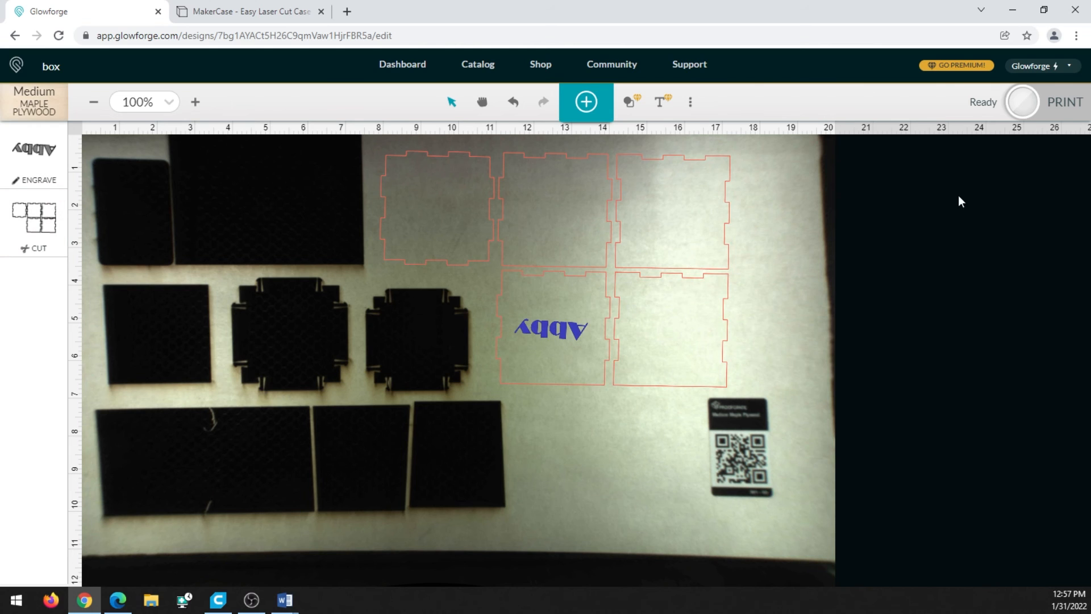
Send the box design with the engraved name to print
left_click(1021, 105)
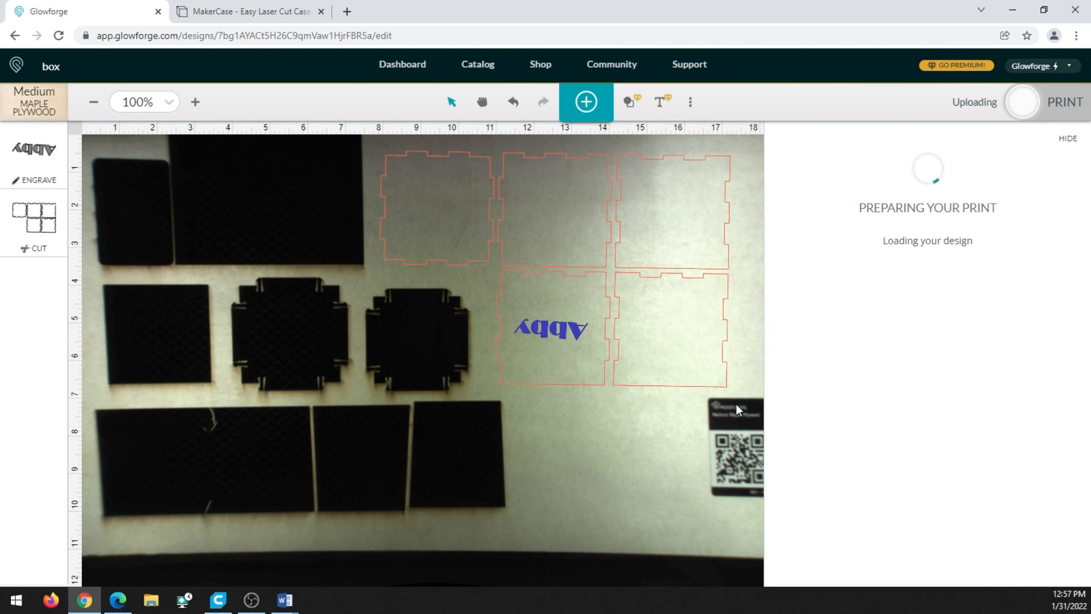